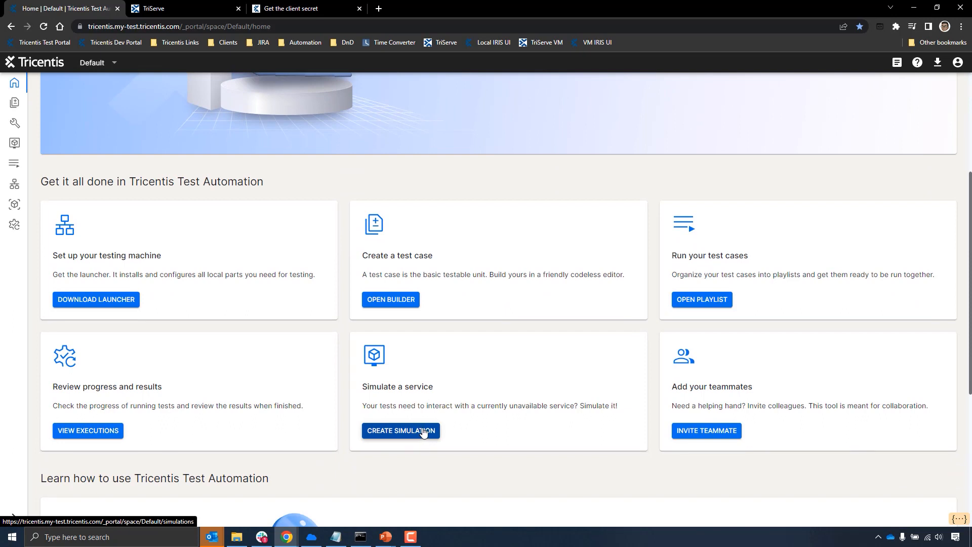
- Switch to the TriServe application, open the Automobile insurance quote and go through its stages up to Send Quote
{"action": "scroll", "coordinate": [485, 389], "scroll_direction": "up", "scroll_amount": 1}
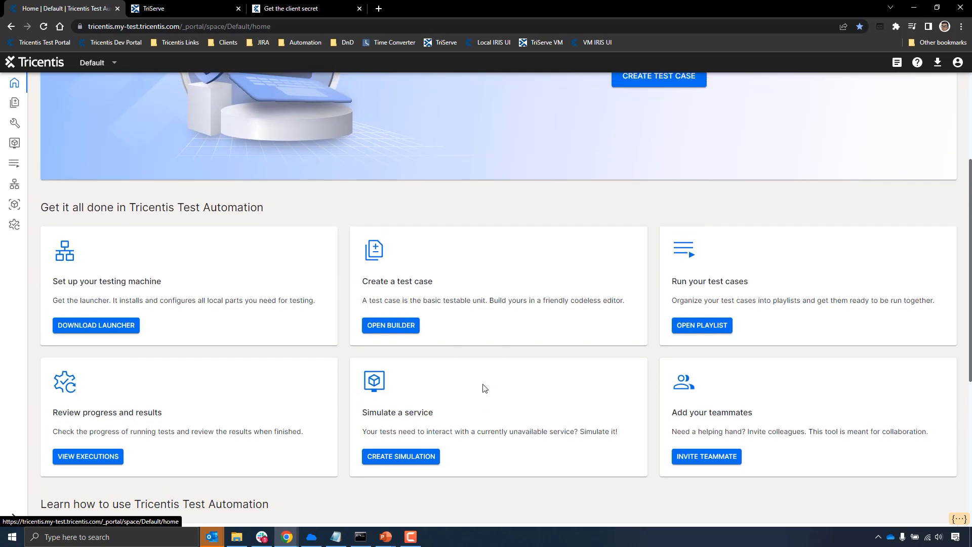
{"action": "scroll", "coordinate": [485, 389], "scroll_direction": "up", "scroll_amount": 3}
{"action": "left_click", "coordinate": [184, 8]}
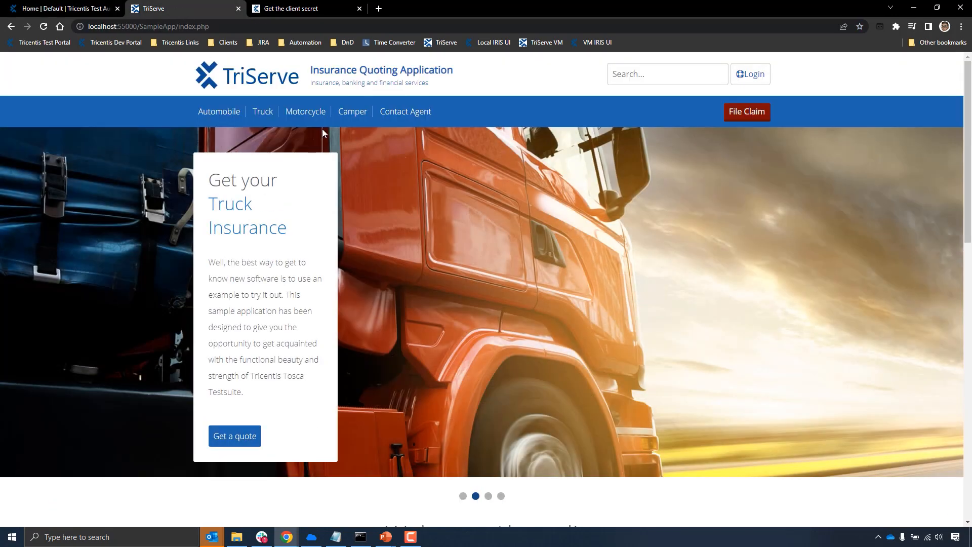
{"action": "left_click", "coordinate": [224, 114]}
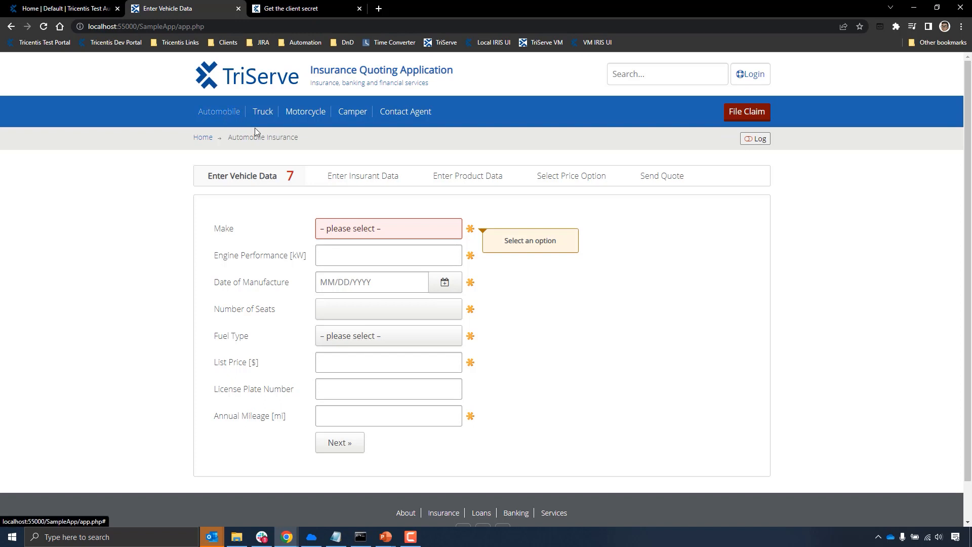
{"action": "left_click", "coordinate": [364, 177]}
{"action": "left_click", "coordinate": [431, 179]}
{"action": "left_click", "coordinate": [539, 181]}
{"action": "left_click", "coordinate": [650, 182]}
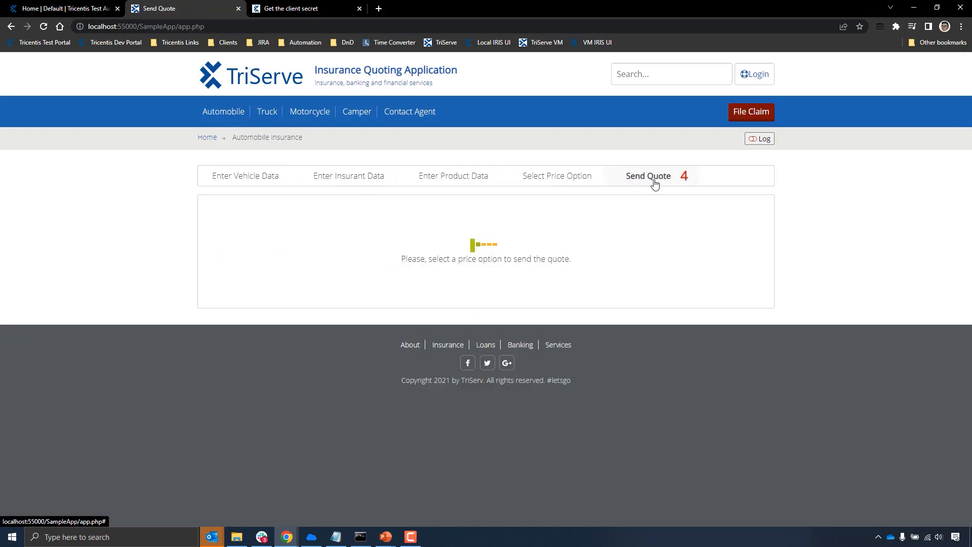
- Enter the insured person's first and last name in the Enter Insurant Data stage of the automobile quote
{"action": "left_click", "coordinate": [330, 173]}
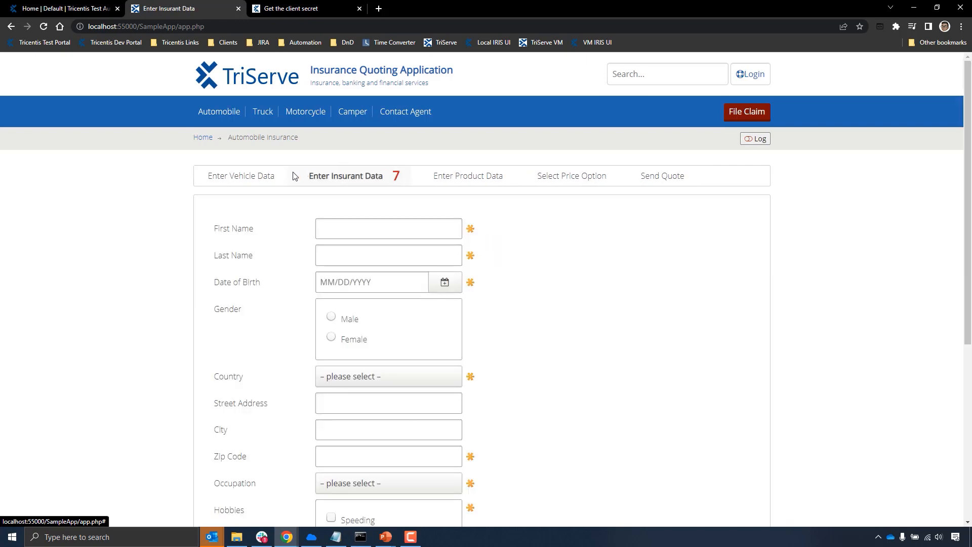
{"action": "left_click", "coordinate": [345, 229]}
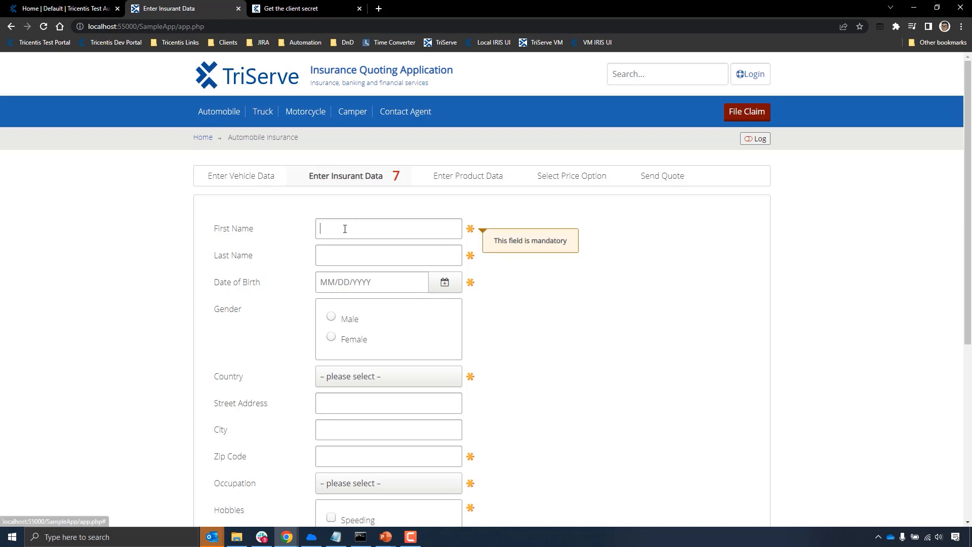
{"action": "type", "text": "jon"}
{"action": "key", "text": "Tab"}
{"action": "type", "text": "snow"}
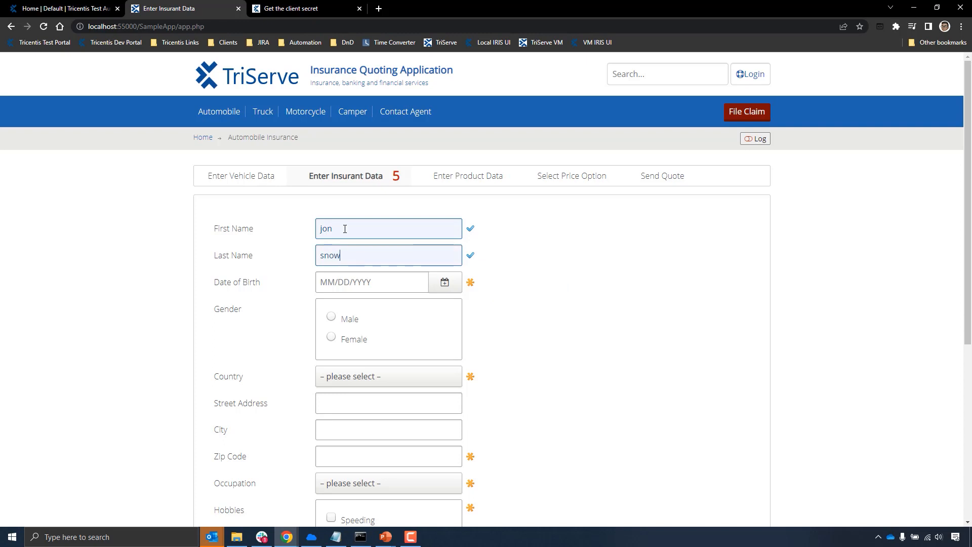
{"action": "key", "text": "Tab"}
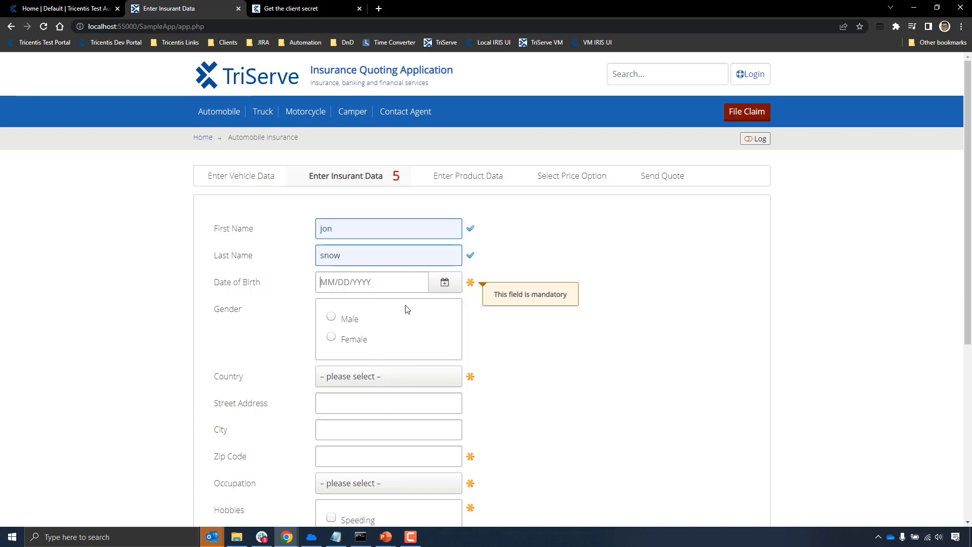
- Try to proceed from the partly filled insurant form, dismiss the alert and return to Enter Insurant Data
{"action": "scroll", "coordinate": [405, 310], "scroll_direction": "down", "scroll_amount": 5}
{"action": "left_click", "coordinate": [398, 401]}
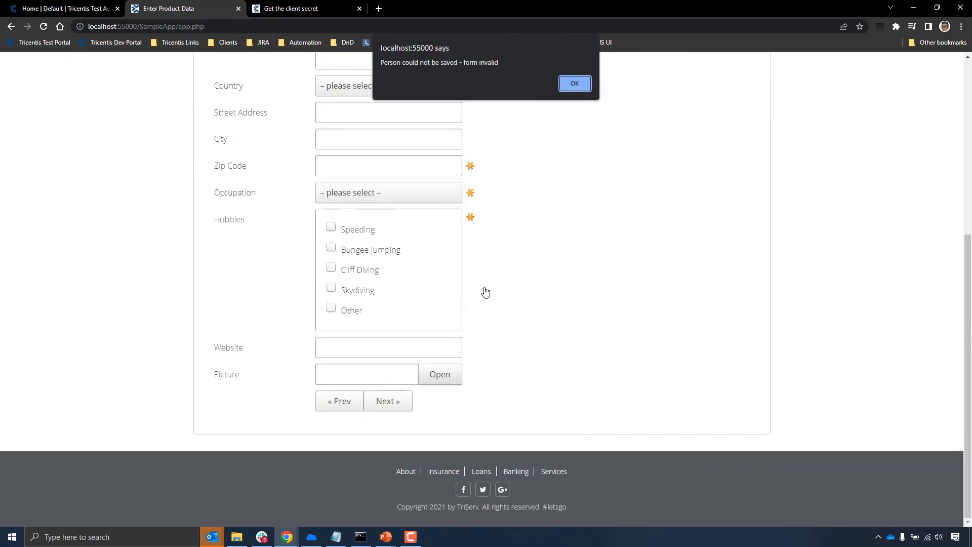
{"action": "left_click", "coordinate": [575, 83]}
{"action": "left_click", "coordinate": [345, 152]}
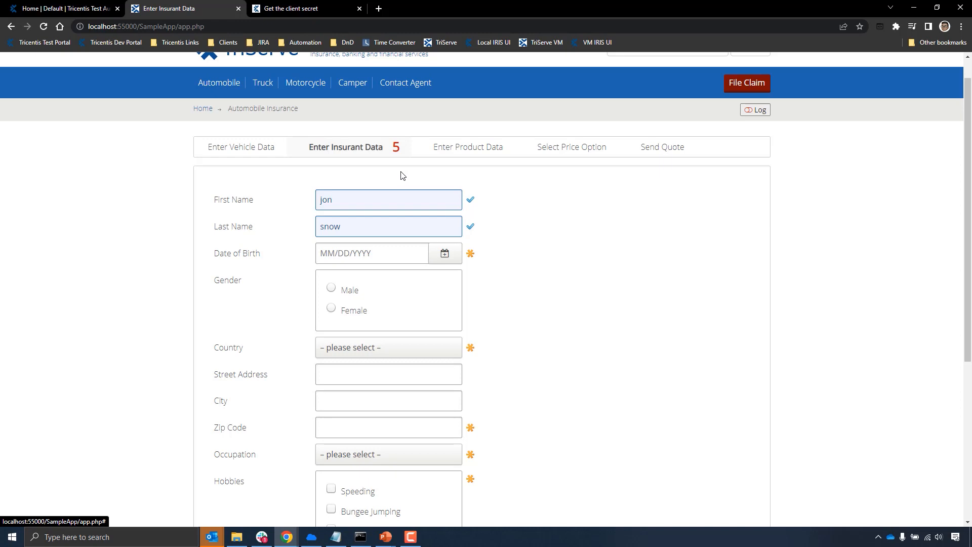
- Switch to the Tricentis portal and view the actions available for "Jon Snow response.yml" in Simulations
{"action": "left_click", "coordinate": [86, 9]}
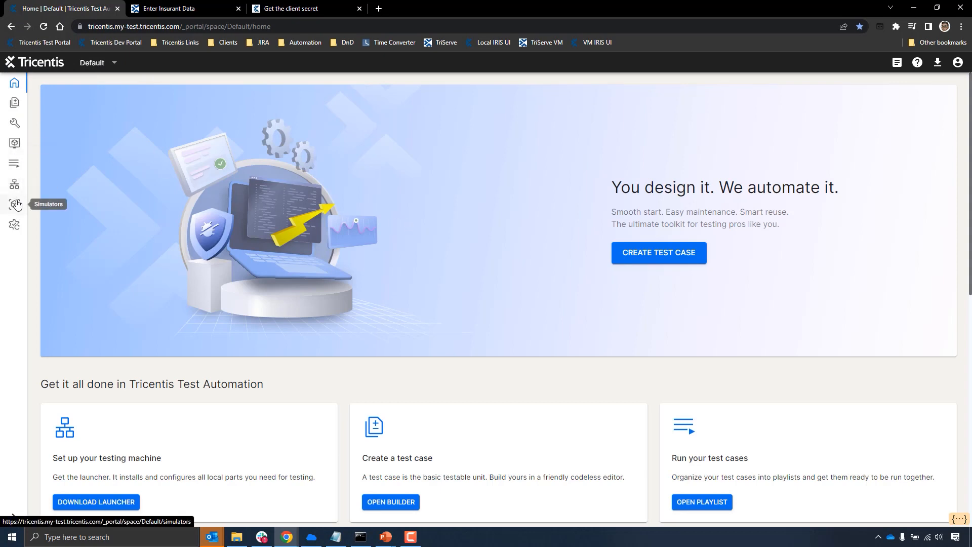
{"action": "left_click", "coordinate": [15, 144]}
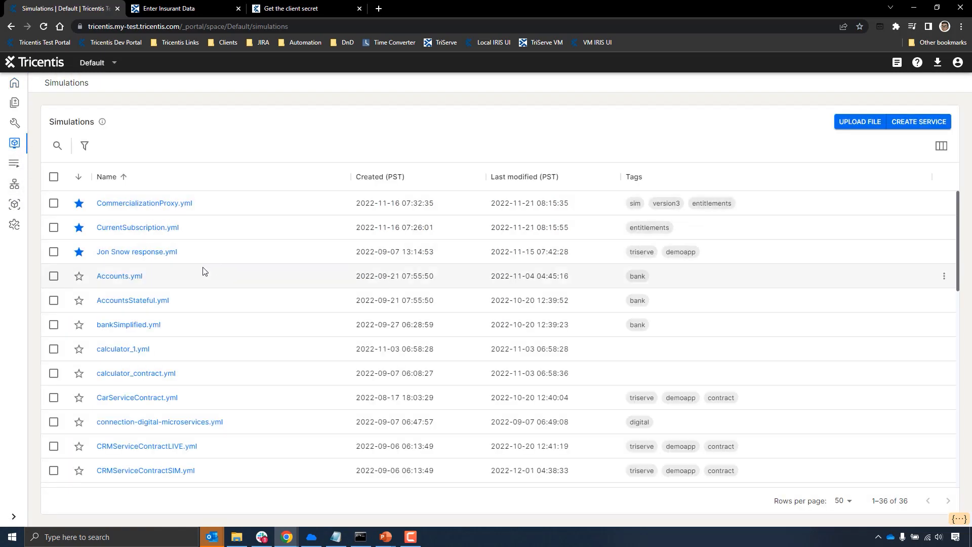
{"action": "right_click", "coordinate": [168, 256]}
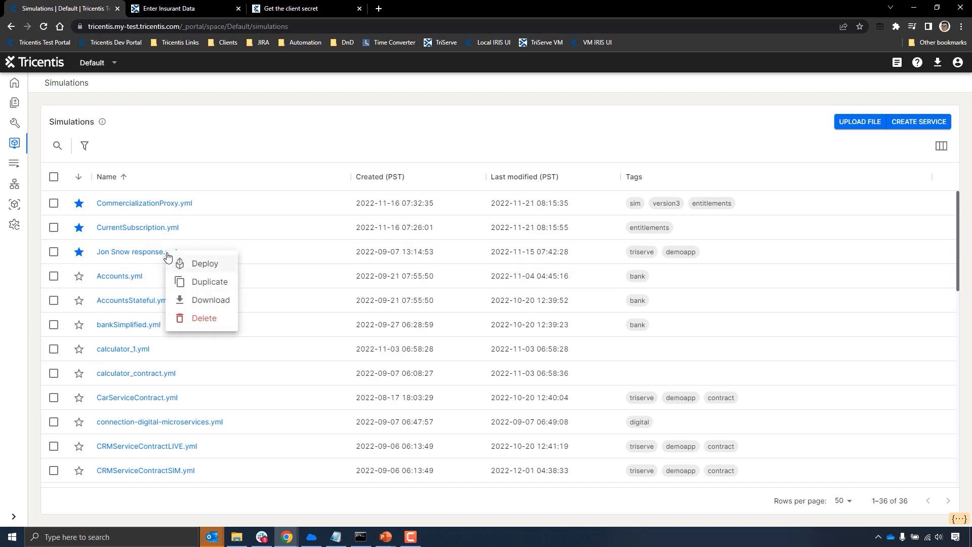
{"action": "left_click", "coordinate": [225, 140]}
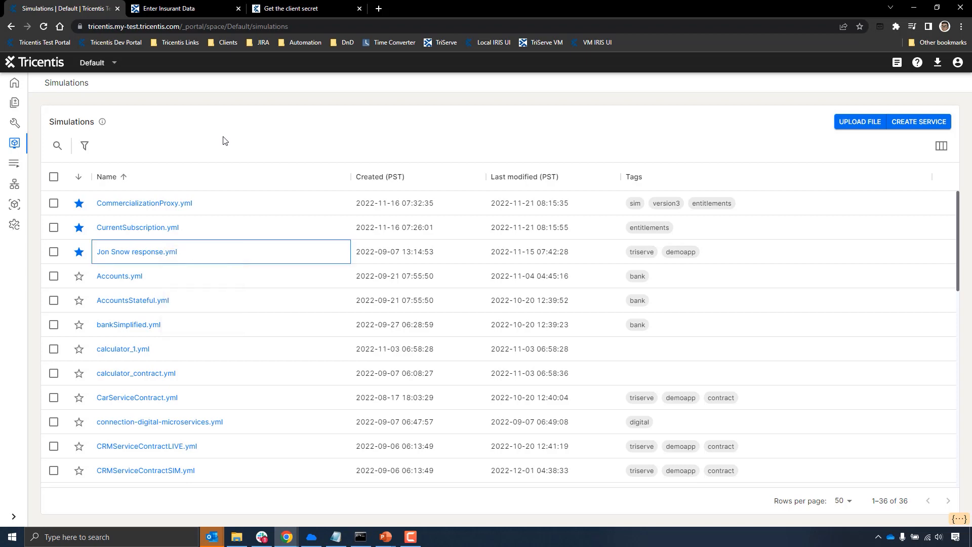
- Examine the inventory of deployed files on the SIM-Agent-chrco simulator
{"action": "left_click", "coordinate": [18, 208]}
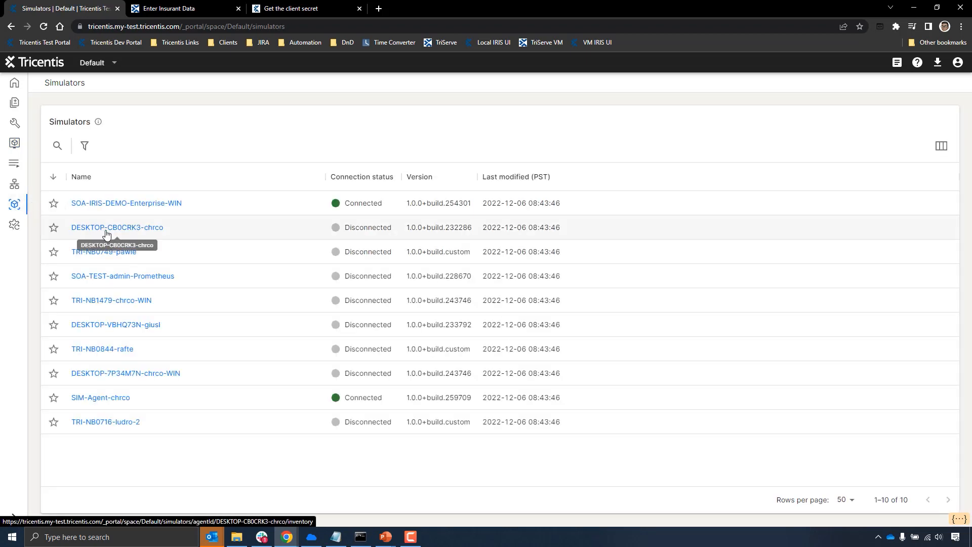
{"action": "left_click", "coordinate": [115, 398]}
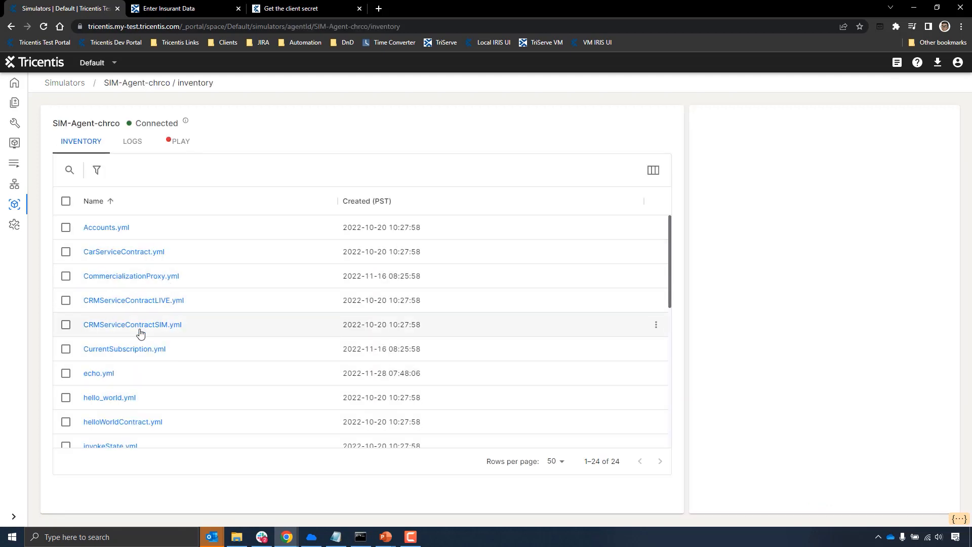
{"action": "scroll", "coordinate": [139, 324], "scroll_direction": "down", "scroll_amount": 2}
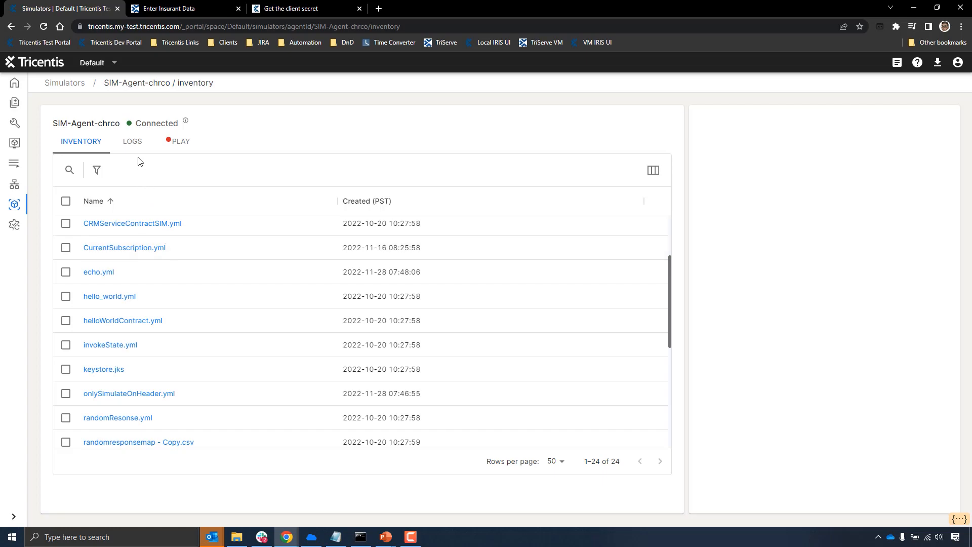
- Examine the two latest warning entries in the simulator's logs and highlight GetPerson in the SOAPAction line of the details
{"action": "left_click", "coordinate": [132, 142]}
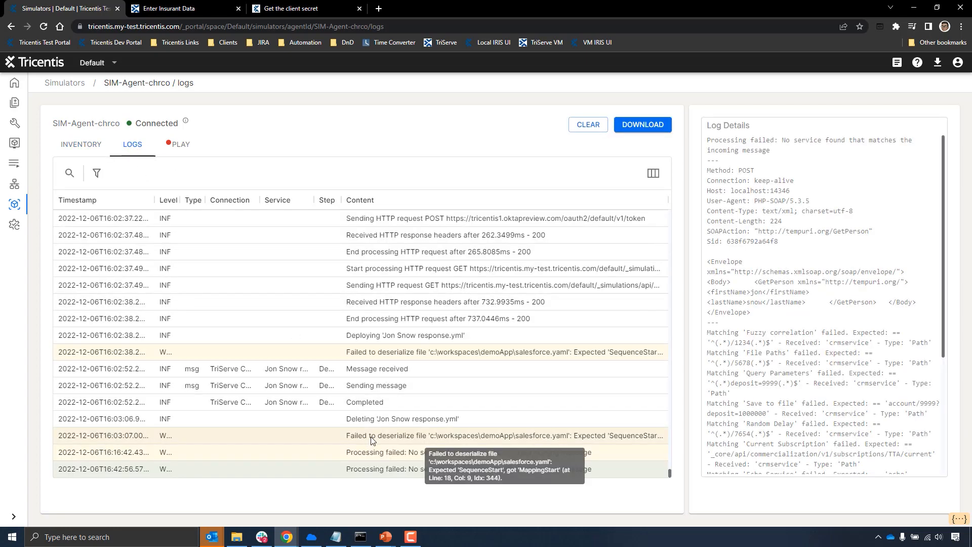
{"action": "left_click", "coordinate": [373, 452]}
{"action": "left_click", "coordinate": [378, 469]}
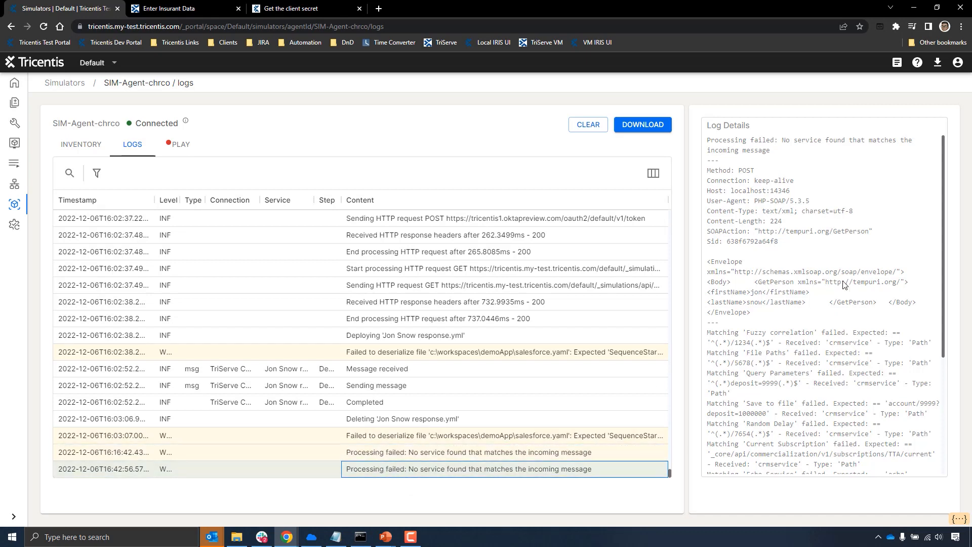
{"action": "left_click_drag", "start_coordinate": [835, 232], "coordinate": [870, 232]}
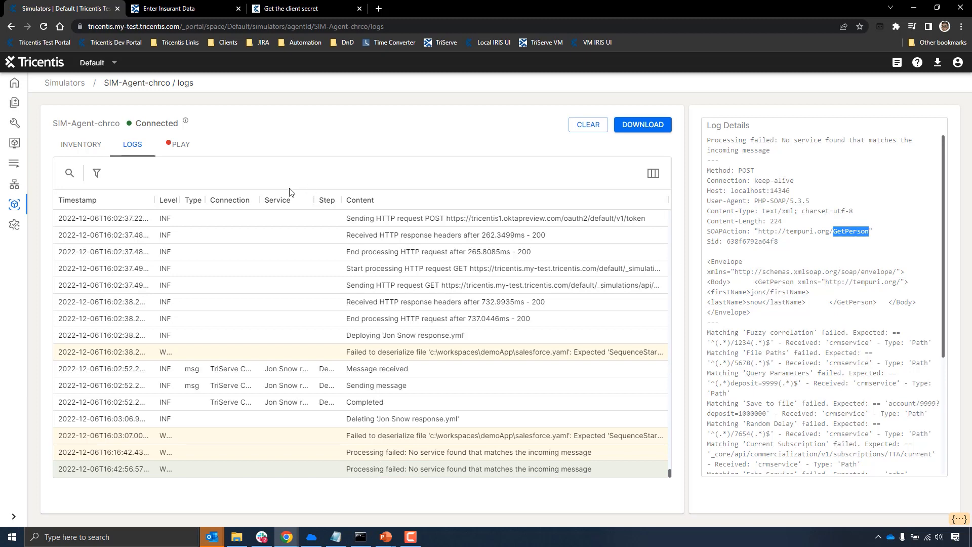
- Deploy the simulation "Jon Snow response.yml" to the simulator SIM-Agent-chrco
{"action": "left_click", "coordinate": [14, 146]}
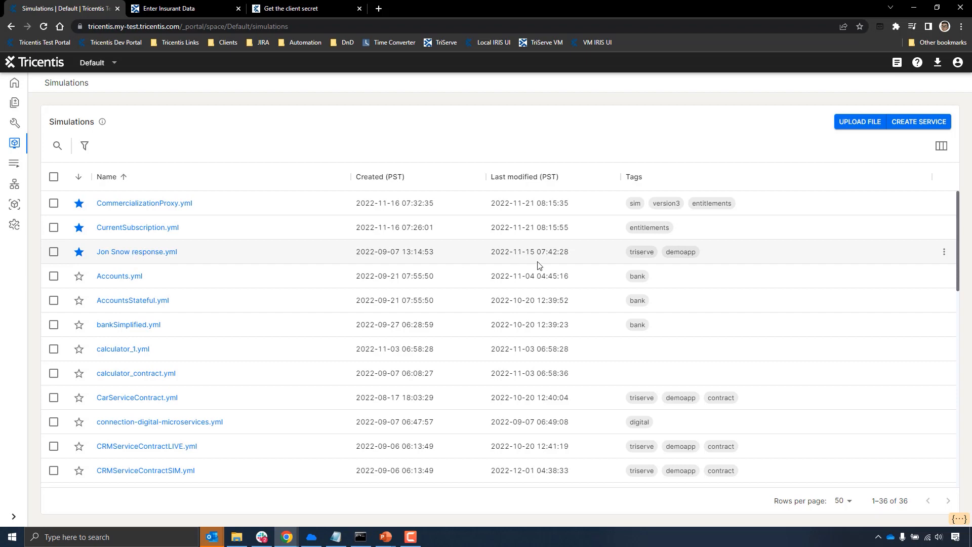
{"action": "right_click", "coordinate": [158, 257]}
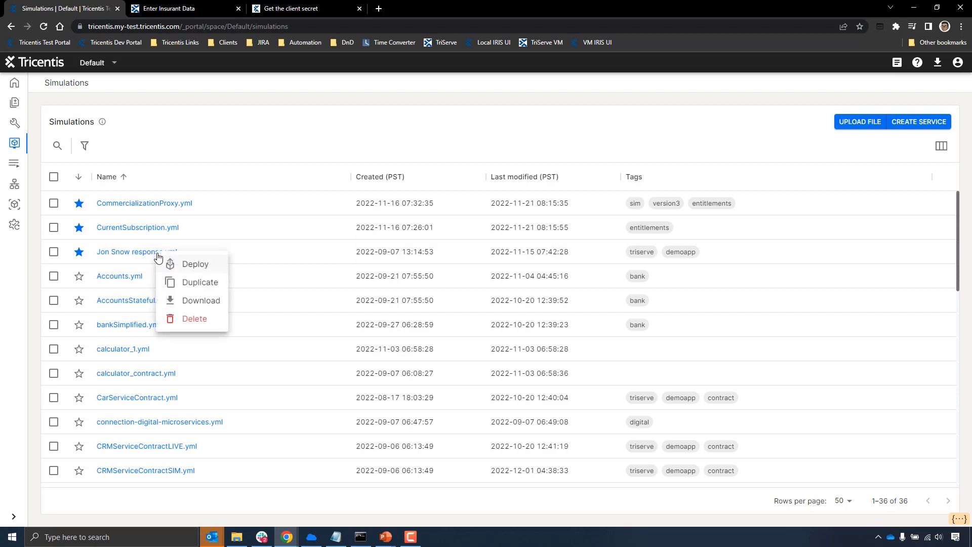
{"action": "left_click", "coordinate": [189, 266]}
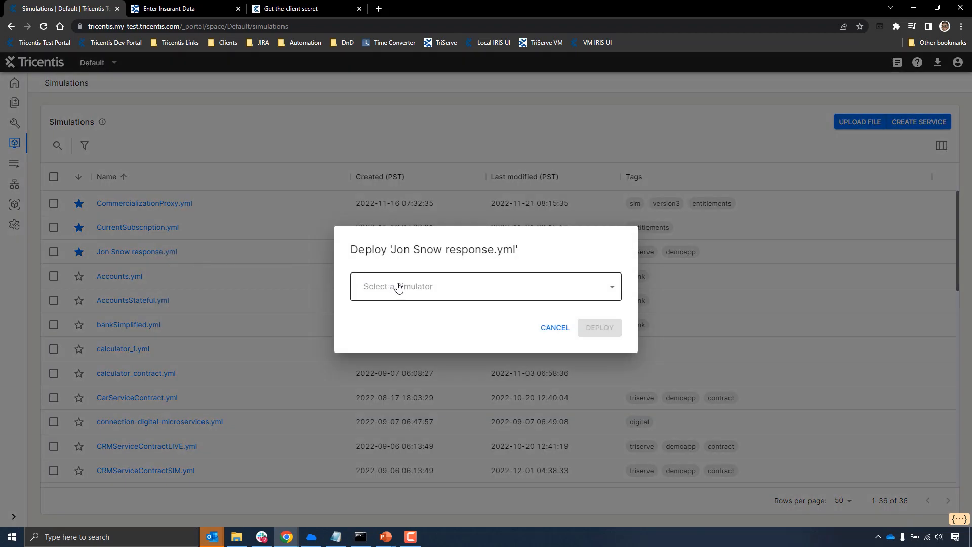
{"action": "left_click", "coordinate": [399, 287]}
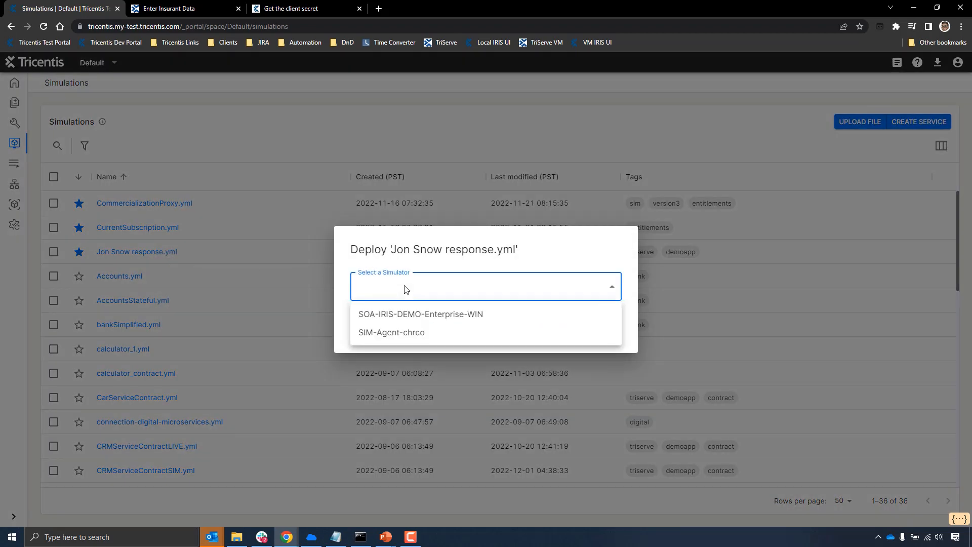
{"action": "left_click", "coordinate": [408, 335]}
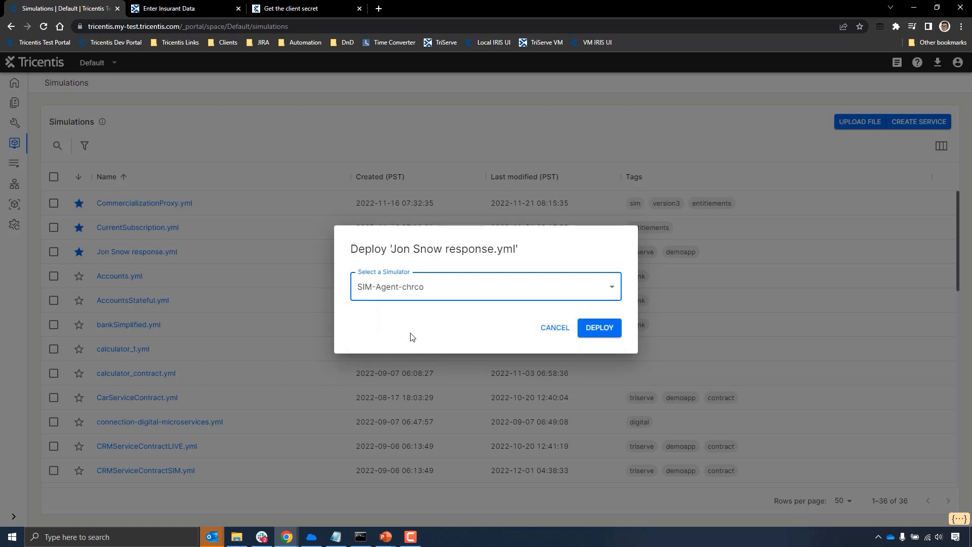
{"action": "left_click", "coordinate": [596, 332]}
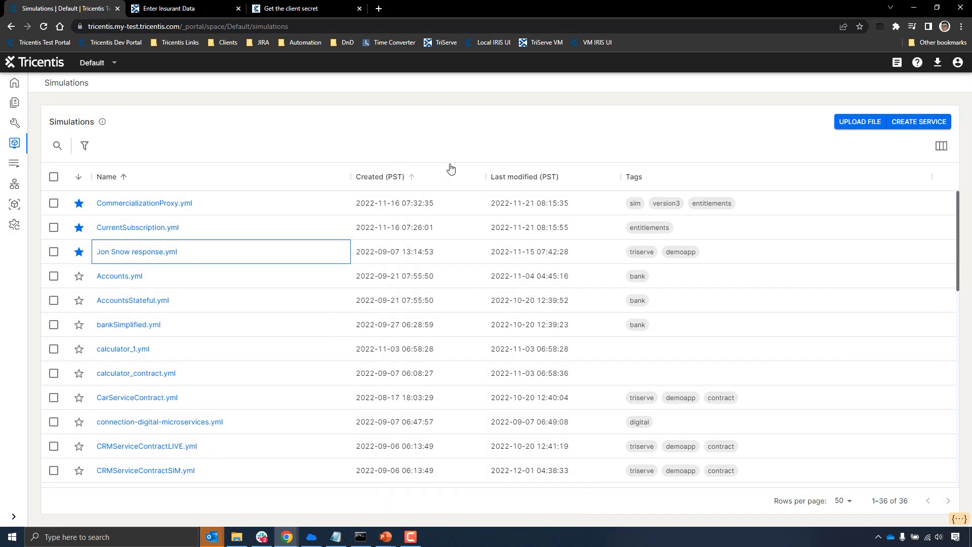
- Reload the TriServe automobile quote and re-enter the insured person's first and last name under Enter Insurant Data
{"action": "left_click", "coordinate": [182, 9]}
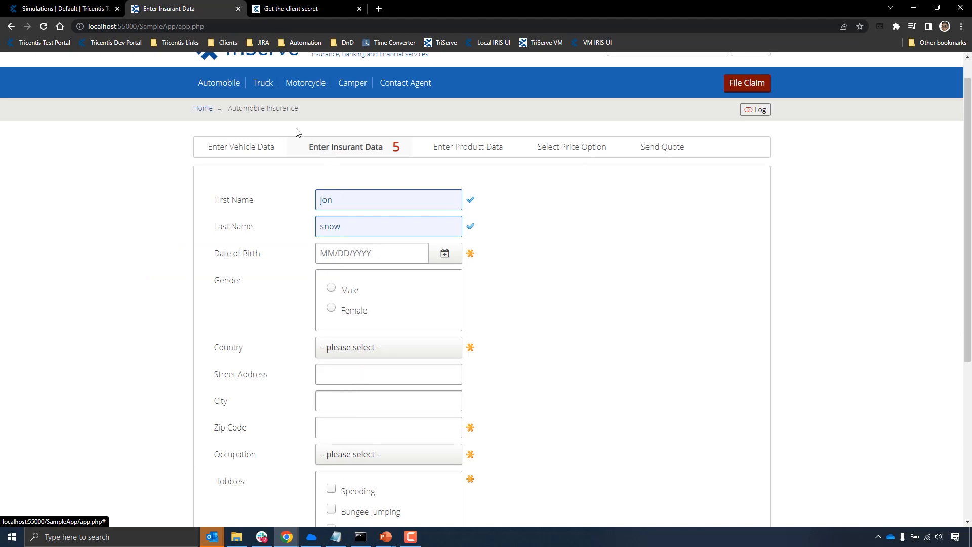
{"action": "key", "text": "F5"}
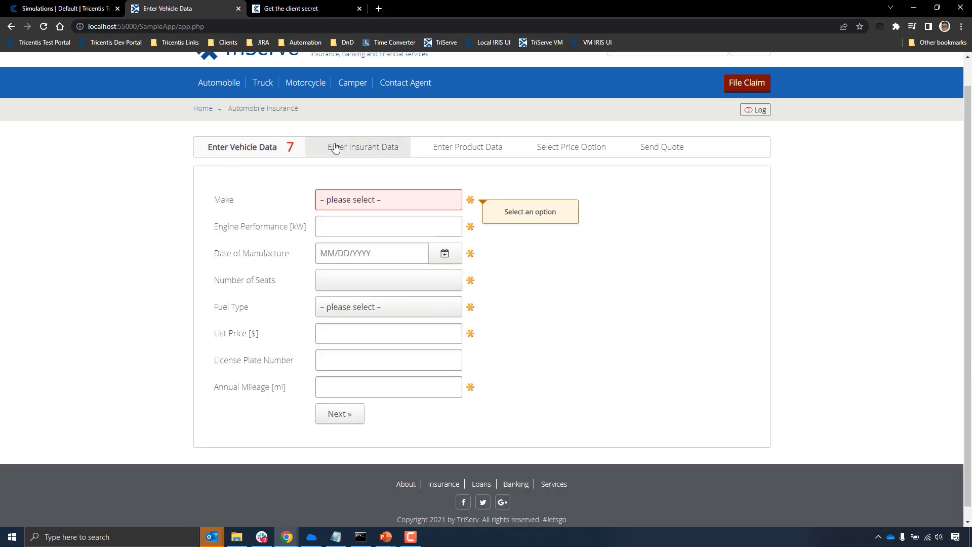
{"action": "left_click", "coordinate": [333, 146]}
{"action": "left_click", "coordinate": [342, 199]}
{"action": "type", "text": "jon"}
{"action": "key", "text": "Tab"}
{"action": "type", "text": "sno"}
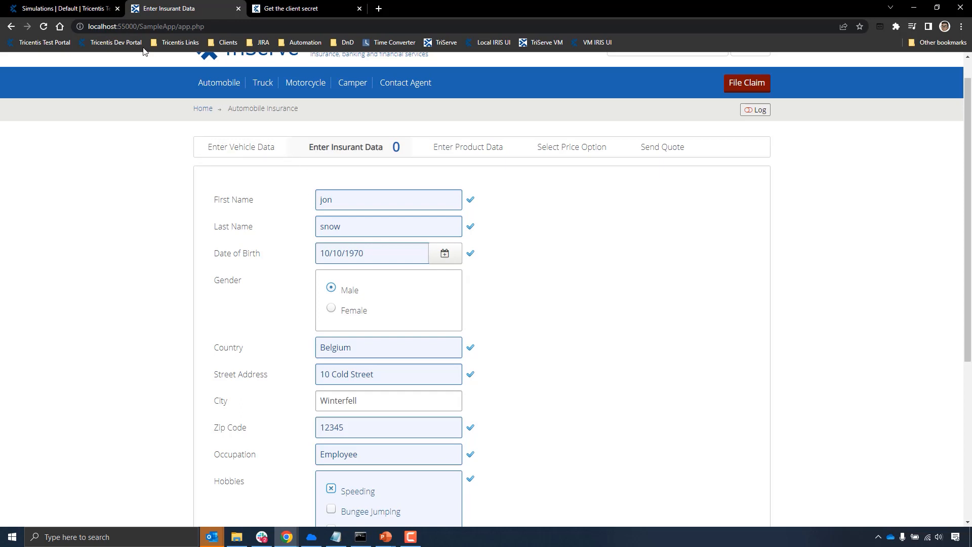
- Open the deployed "Jon Snow response.yml" from the SIM-Agent-chrco inventory in the Tricentis portal for editing
{"action": "left_click", "coordinate": [81, 8]}
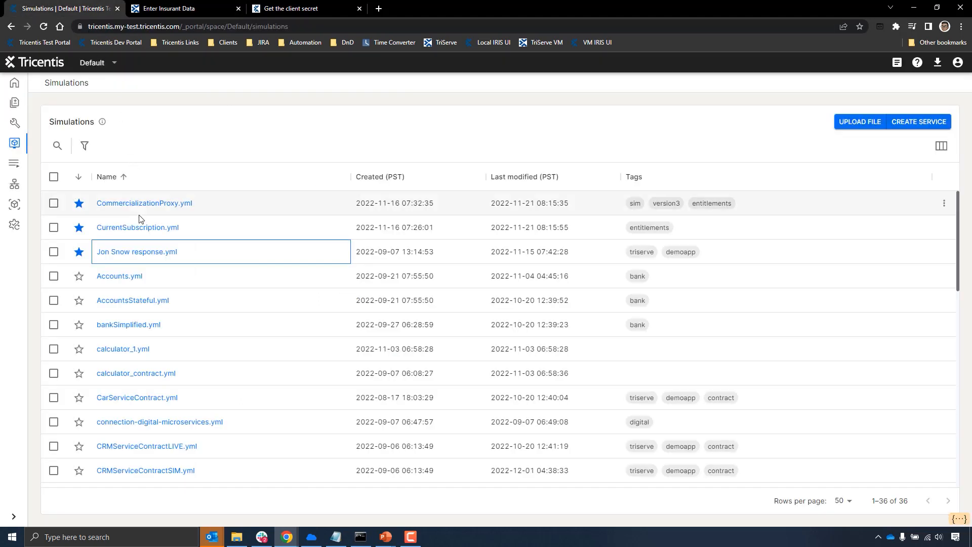
{"action": "left_click", "coordinate": [14, 204]}
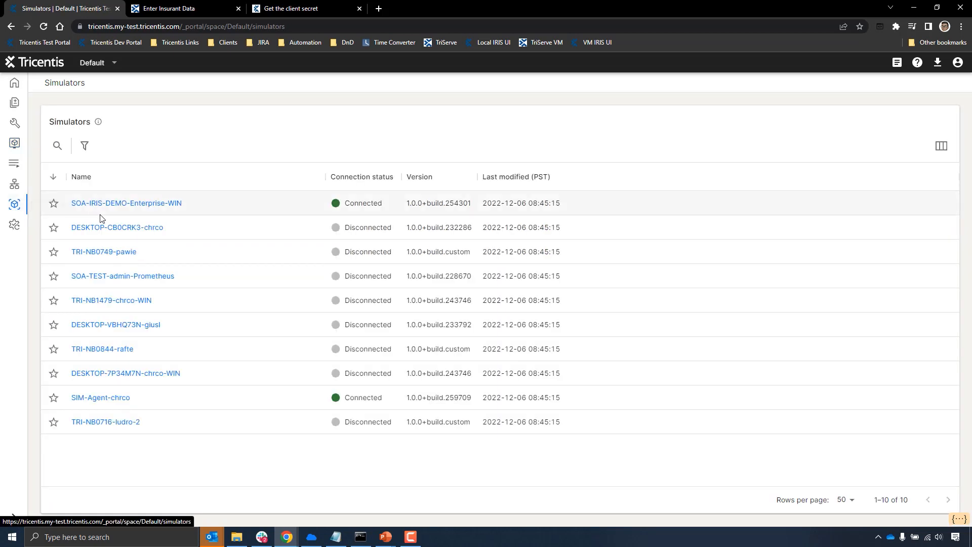
{"action": "left_click", "coordinate": [116, 399]}
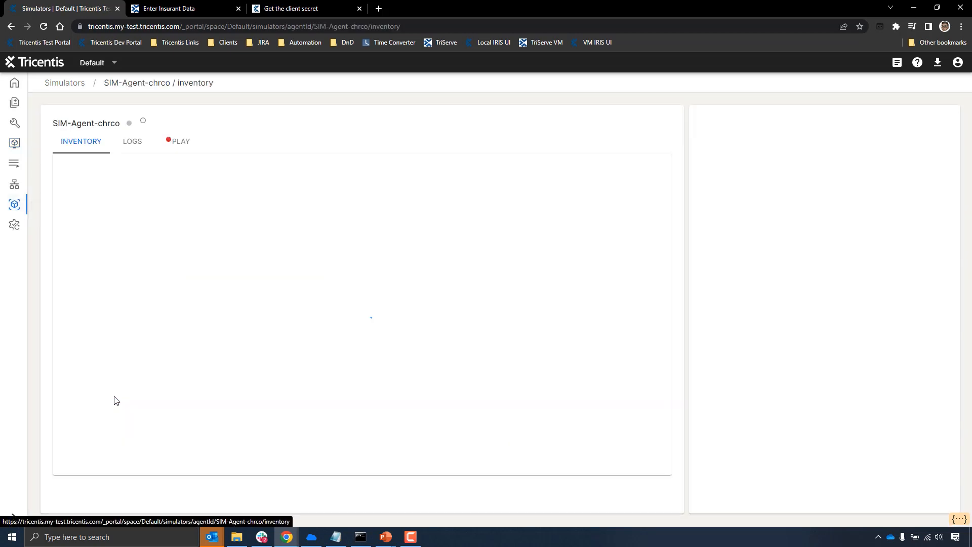
{"action": "scroll", "coordinate": [154, 319], "scroll_direction": "down", "scroll_amount": 3}
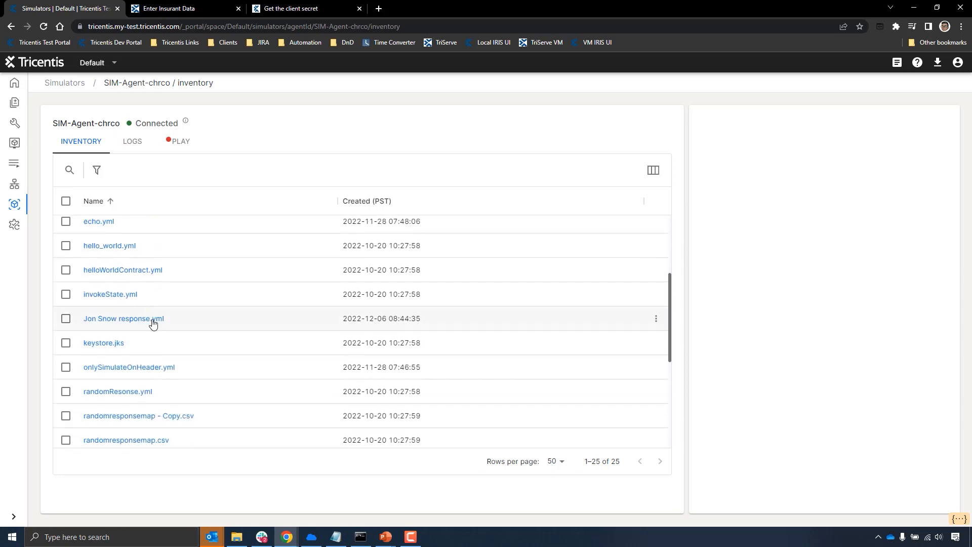
{"action": "left_click", "coordinate": [153, 323]}
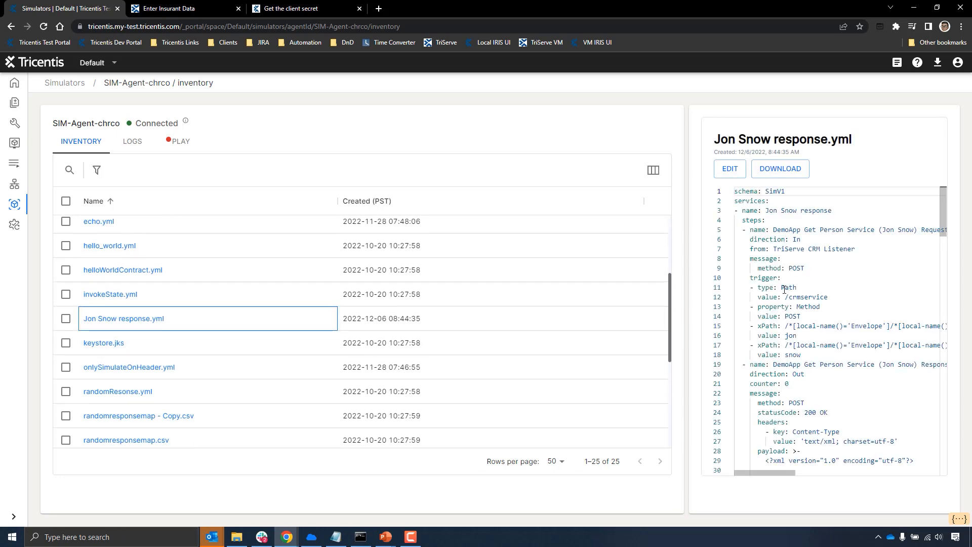
{"action": "left_click", "coordinate": [731, 171]}
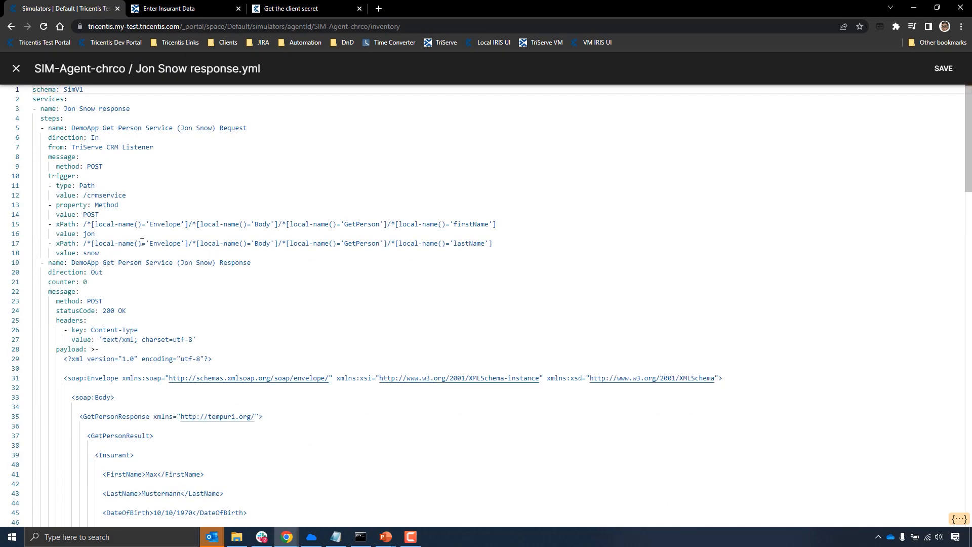
- Add a long run of 9s and the characters ^&%$&^%$*&^% before "Cold Street" in the StreetAddress insert value, and save the simulation
{"action": "scroll", "coordinate": [116, 270], "scroll_direction": "down", "scroll_amount": 5}
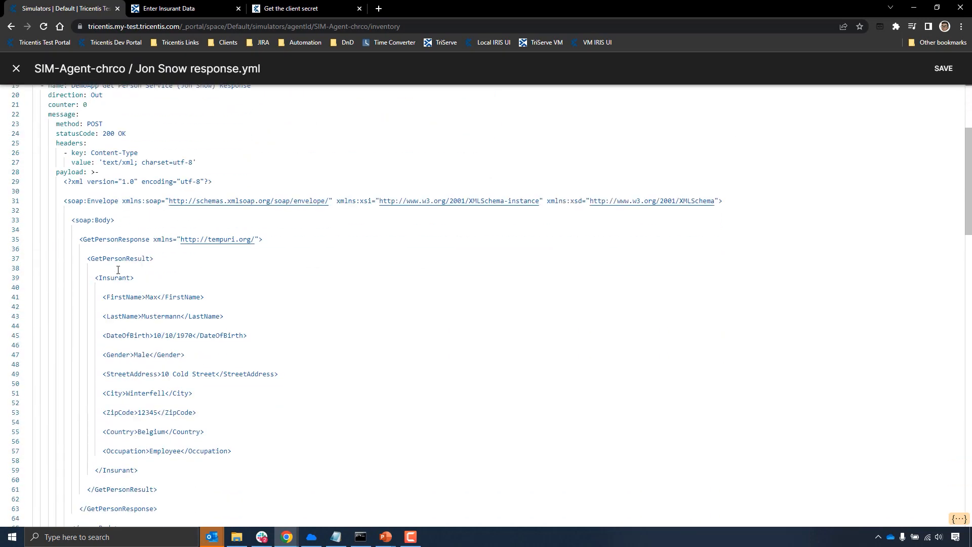
{"action": "left_click", "coordinate": [91, 400]}
{"action": "type", "text": "999999999999999999999999999999999999999999999999999999 Cold Street"}
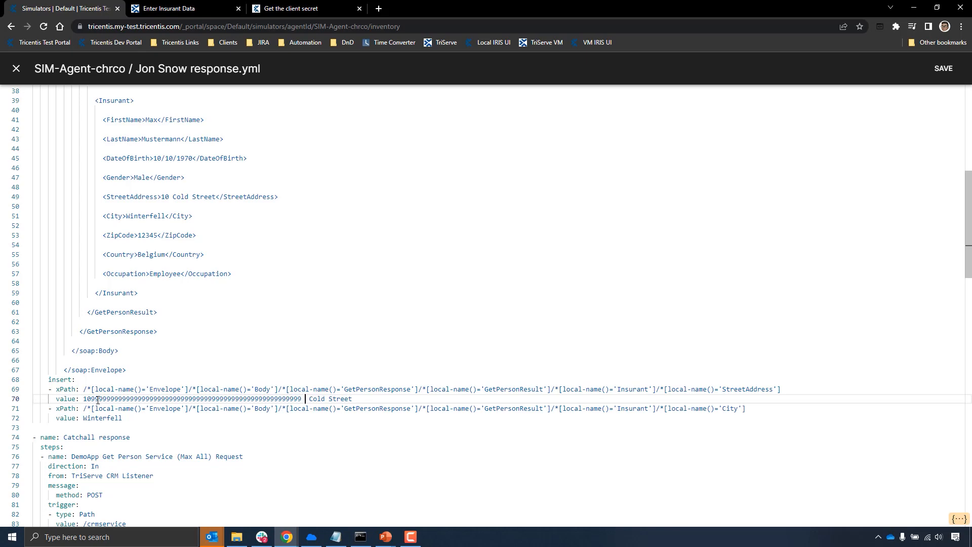
{"action": "type", "text": " ^&%$&^%$*&^%"}
{"action": "left_click", "coordinate": [944, 69]}
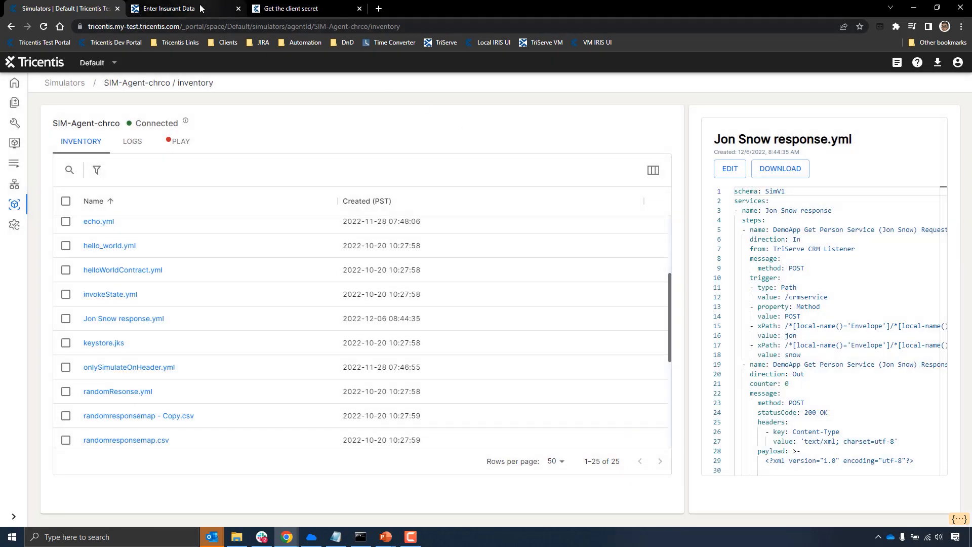
- In the TriServe automobile quote, enter the insurant's first and last name under Enter Insurant Data and inspect the full Street Address text
{"action": "left_click", "coordinate": [182, 9]}
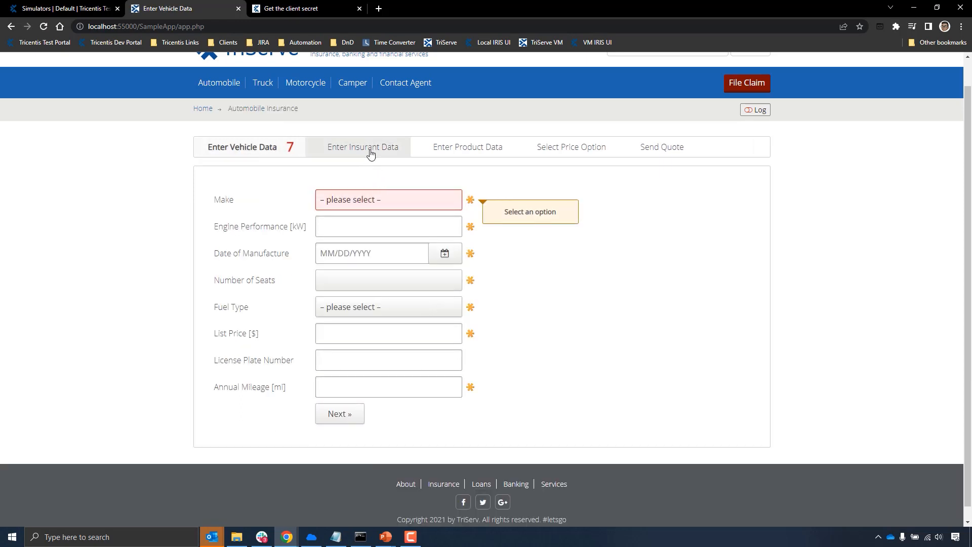
{"action": "left_click", "coordinate": [371, 152]}
{"action": "left_click", "coordinate": [355, 196]}
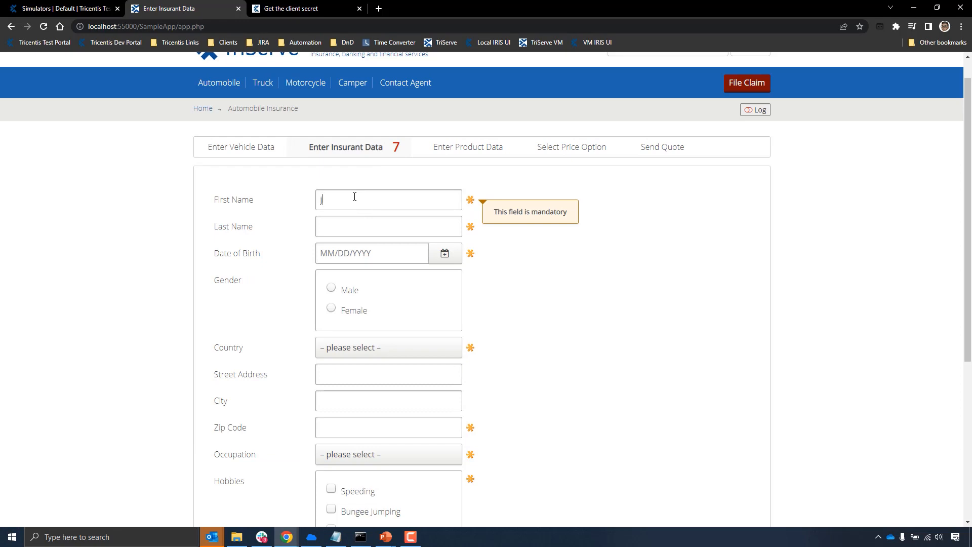
{"action": "type", "text": "jon"}
{"action": "key", "text": "Tab"}
{"action": "type", "text": "snow"}
{"action": "key", "text": "Tab"}
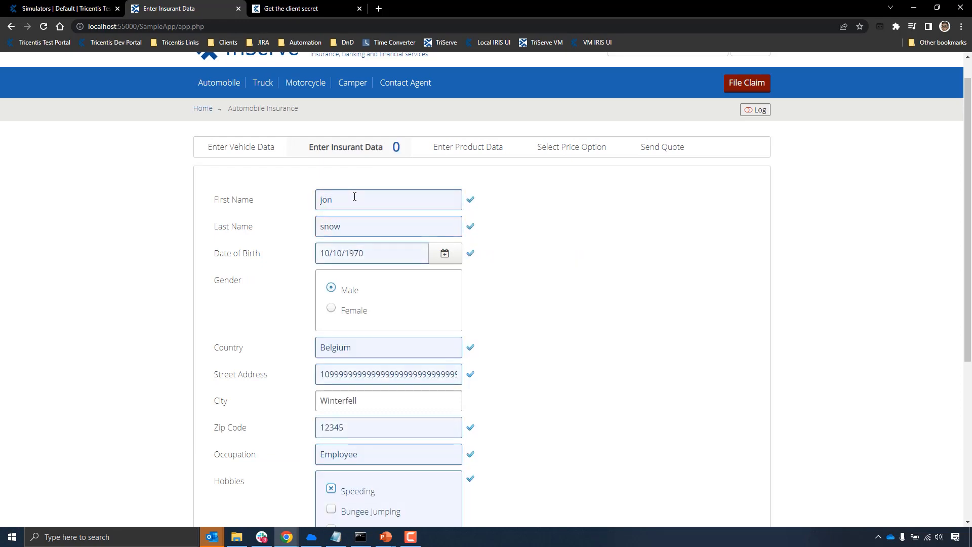
{"action": "left_click_drag", "start_coordinate": [389, 373], "coordinate": [462, 380]}
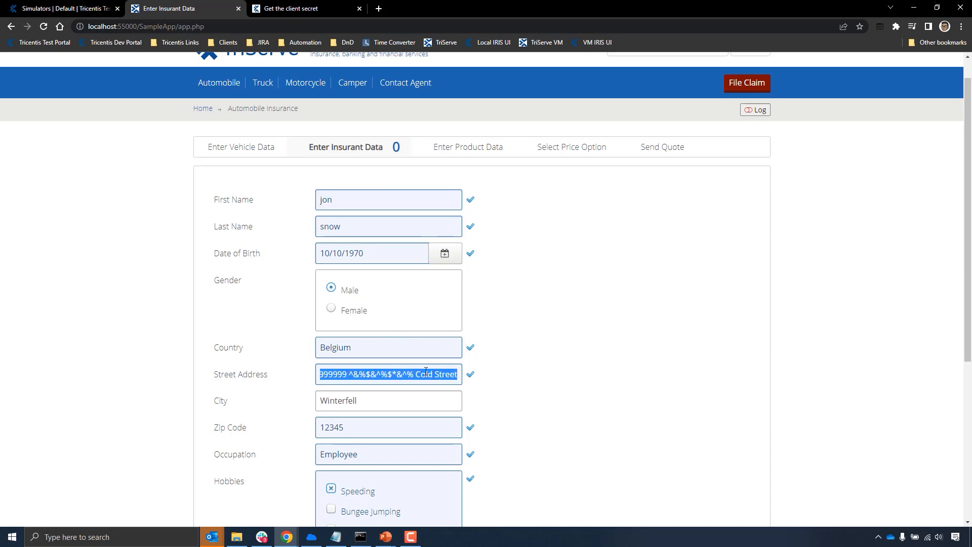
{"action": "left_click", "coordinate": [484, 375]}
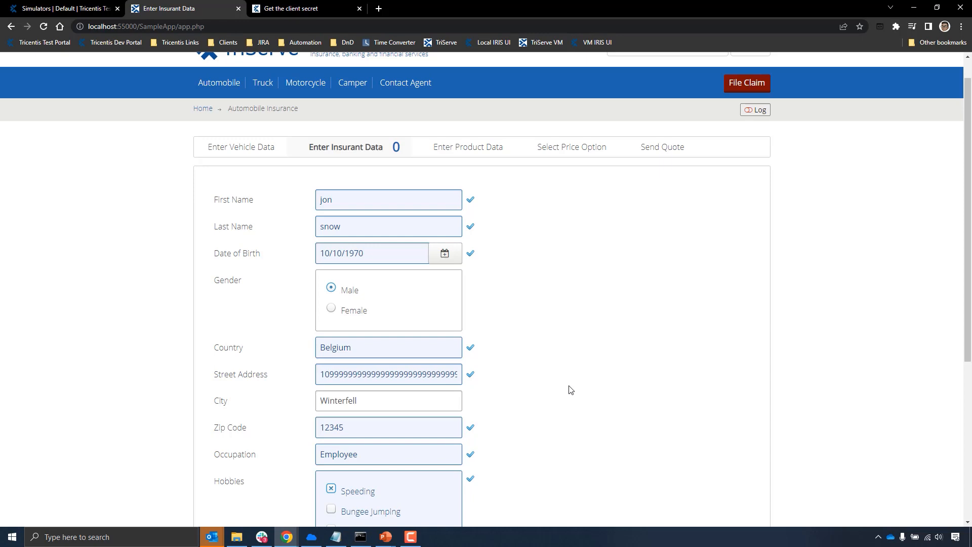
- Switch to the presentation and advance to the slide "Setting up your first Simulation Agent"
{"action": "left_click", "coordinate": [914, 7]}
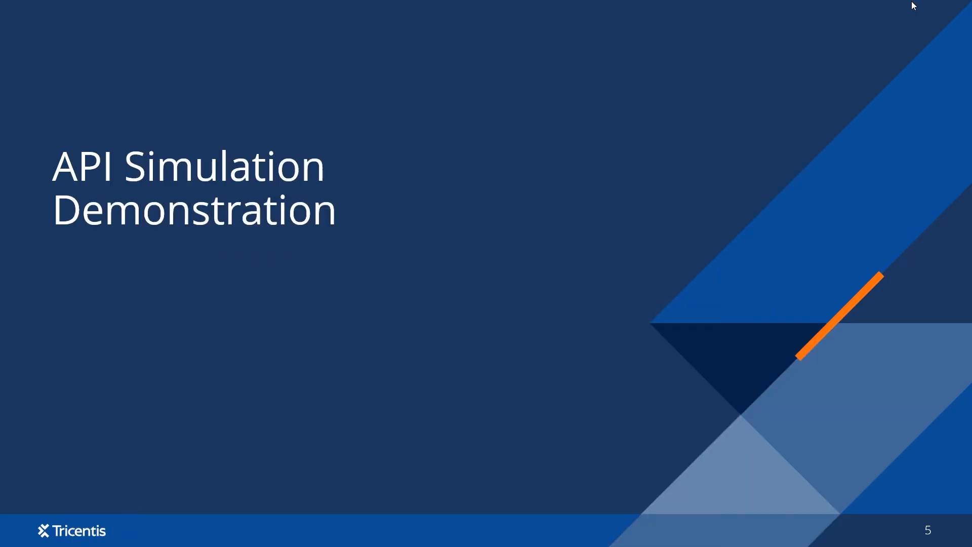
{"action": "left_click", "coordinate": [540, 225]}
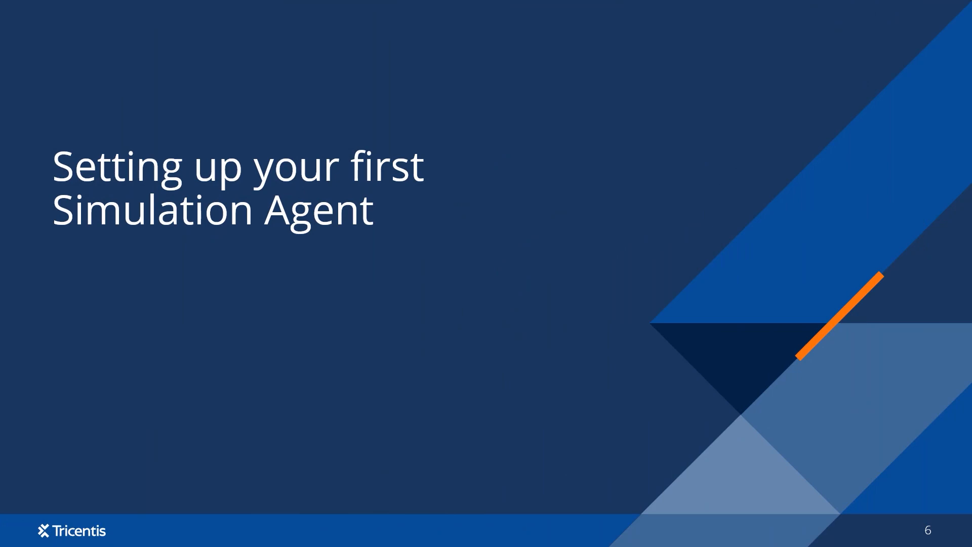
- Switch to the other Tricentis portal window, visit Simulators, and download Simulator Agent (Windows) from the Downloads page
{"action": "key", "text": "alt+Tab"}
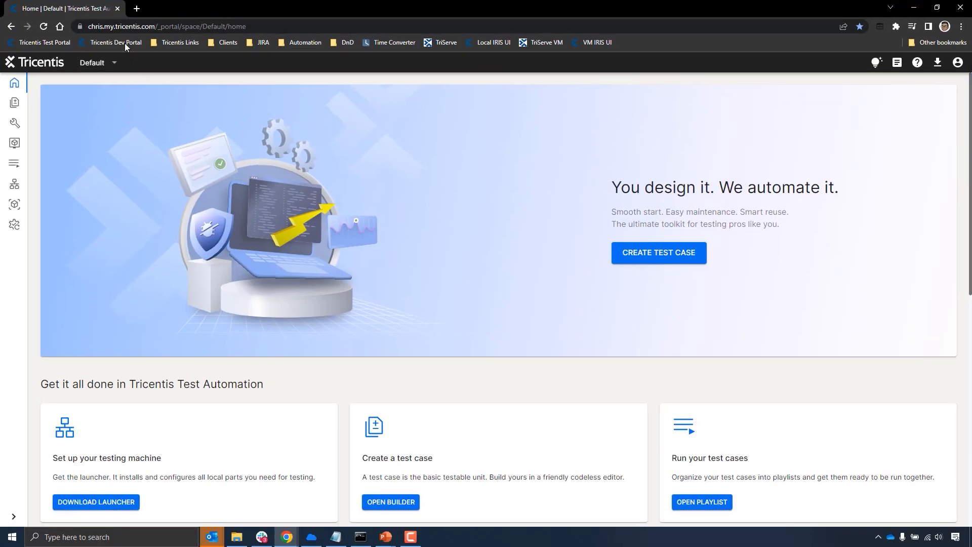
{"action": "left_click", "coordinate": [14, 204]}
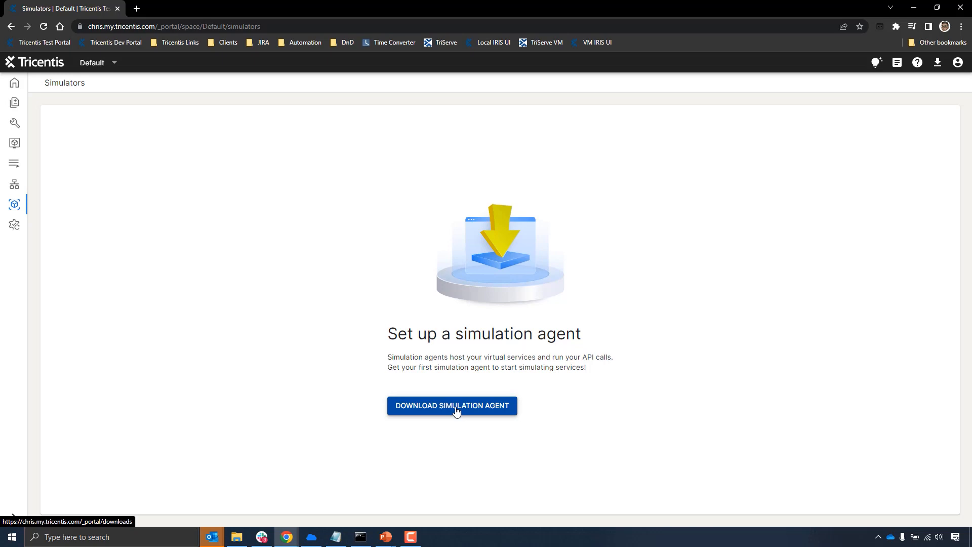
{"action": "left_click", "coordinate": [937, 63]}
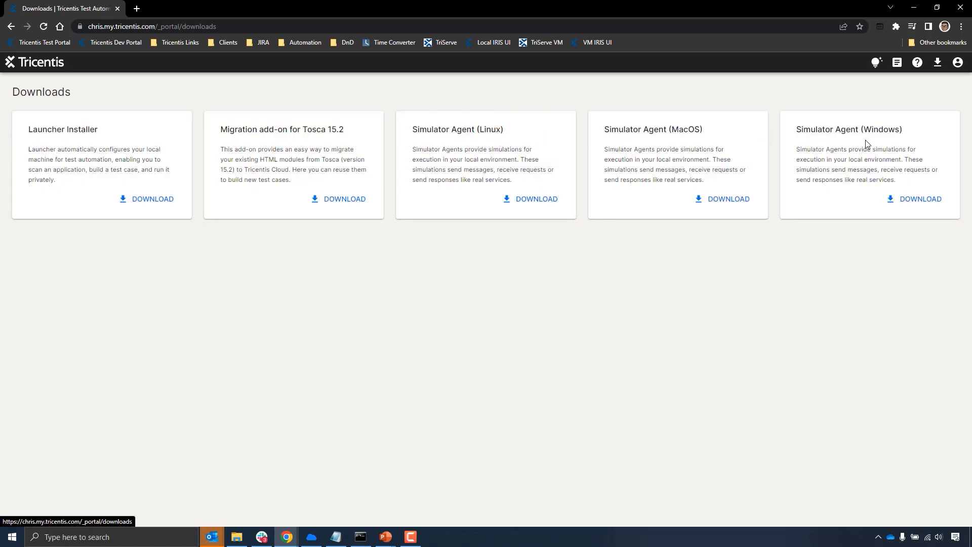
{"action": "left_click", "coordinate": [906, 200]}
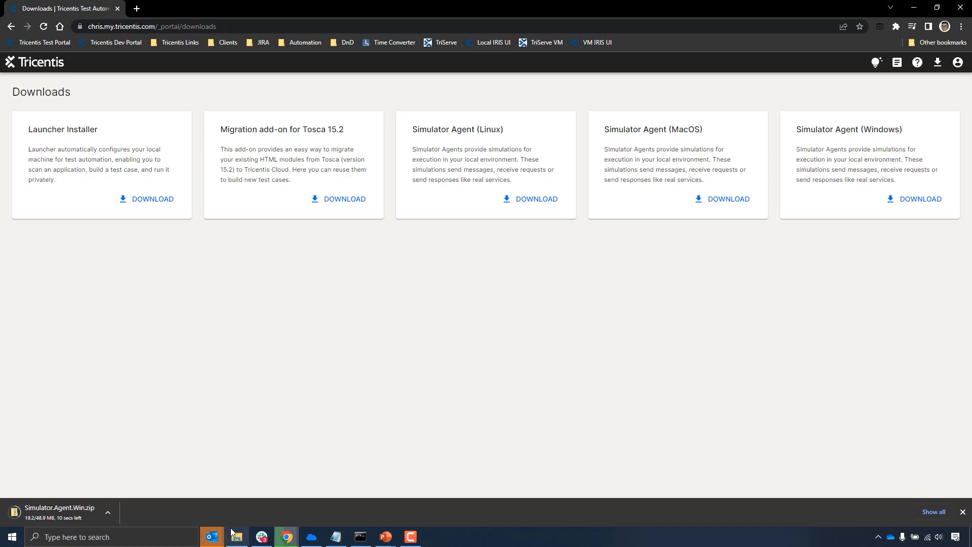
- Extract Simulator.Agent.Win.zip in the Downloads folder to the Simulator.Agent.Win folder
{"action": "mouse_move", "coordinate": [242, 543]}
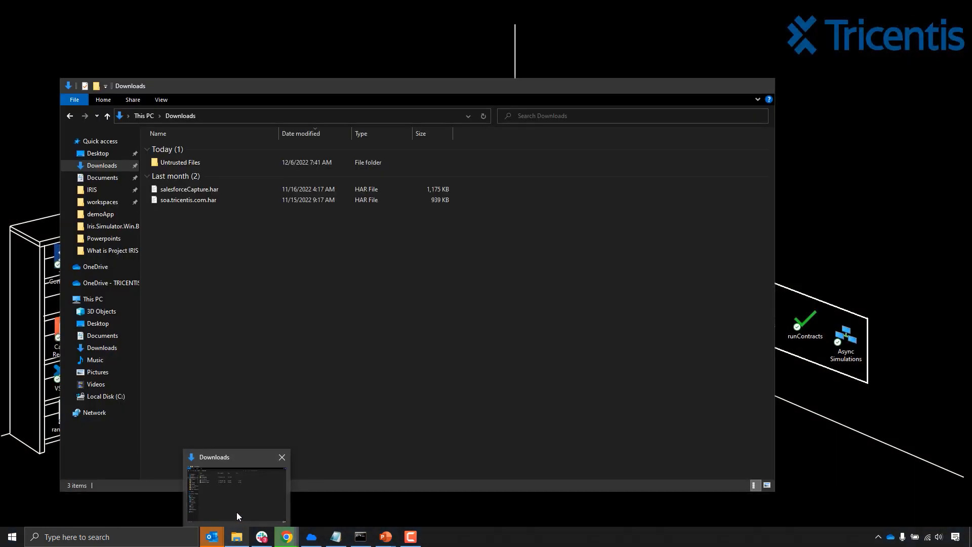
{"action": "left_click", "coordinate": [236, 512]}
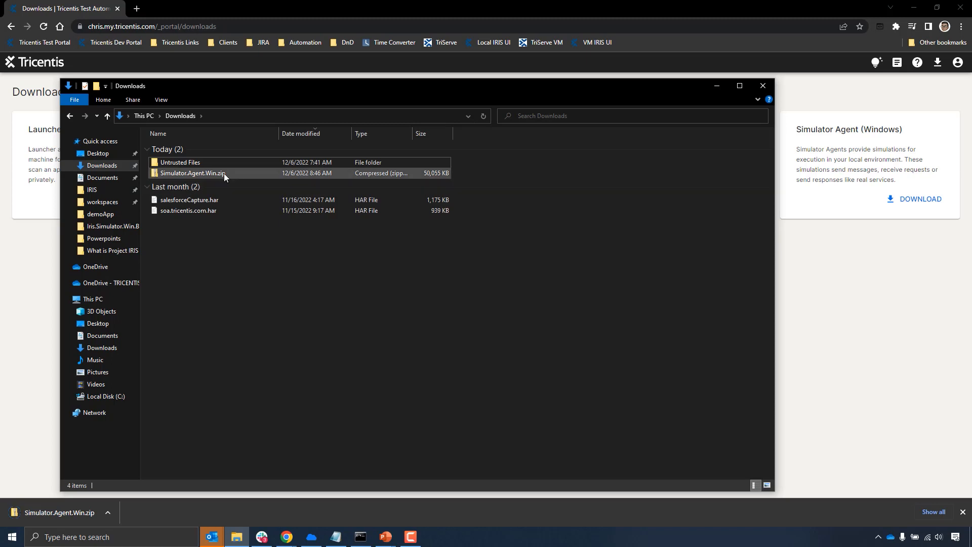
{"action": "left_click", "coordinate": [223, 173]}
{"action": "right_click", "coordinate": [224, 173]}
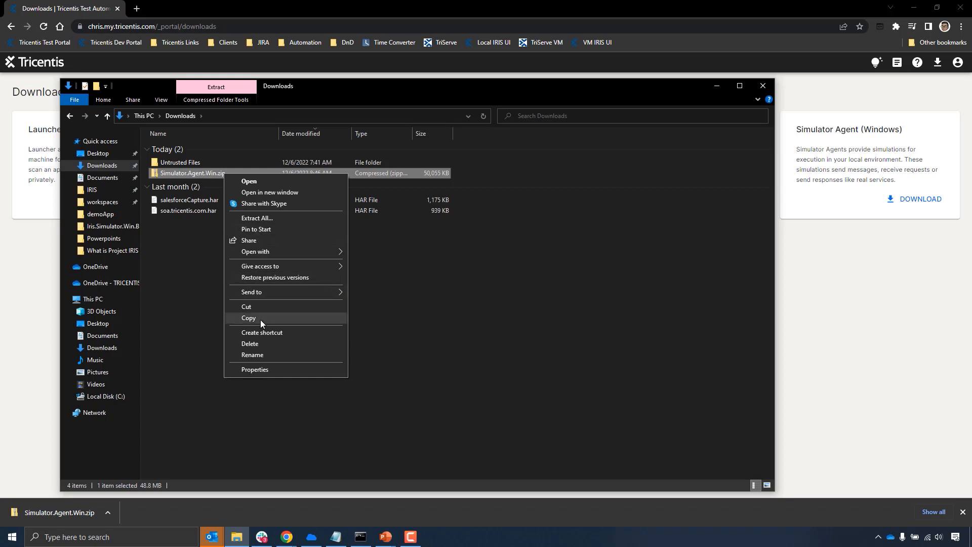
{"action": "left_click", "coordinate": [260, 218]}
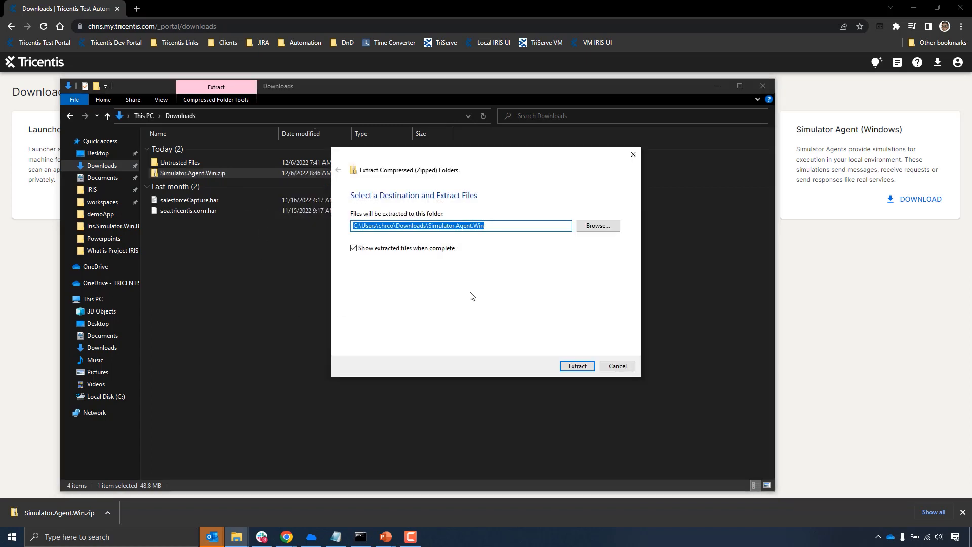
{"action": "left_click", "coordinate": [581, 366]}
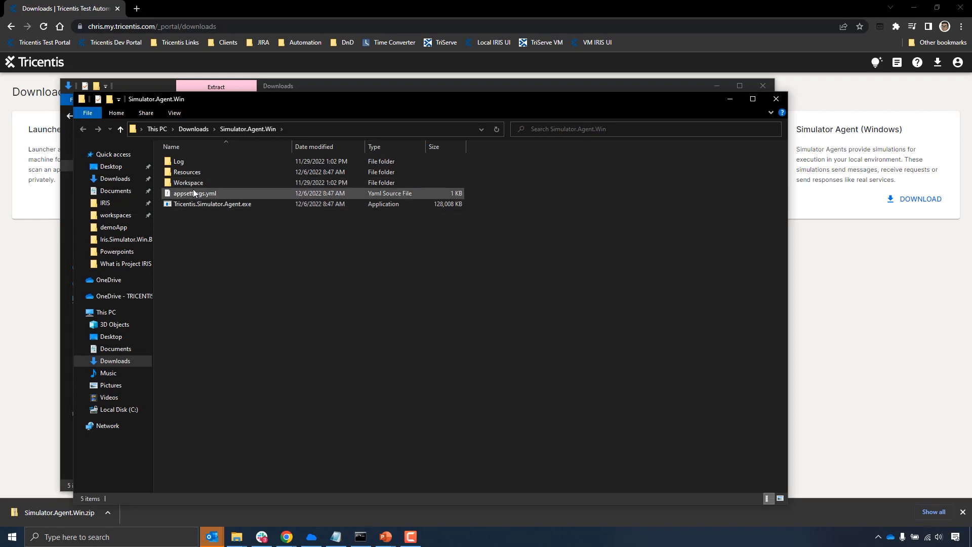
- Launch Tricentis.Simulator.Agent.exe and choose the Connect to portal option
{"action": "left_click", "coordinate": [217, 202]}
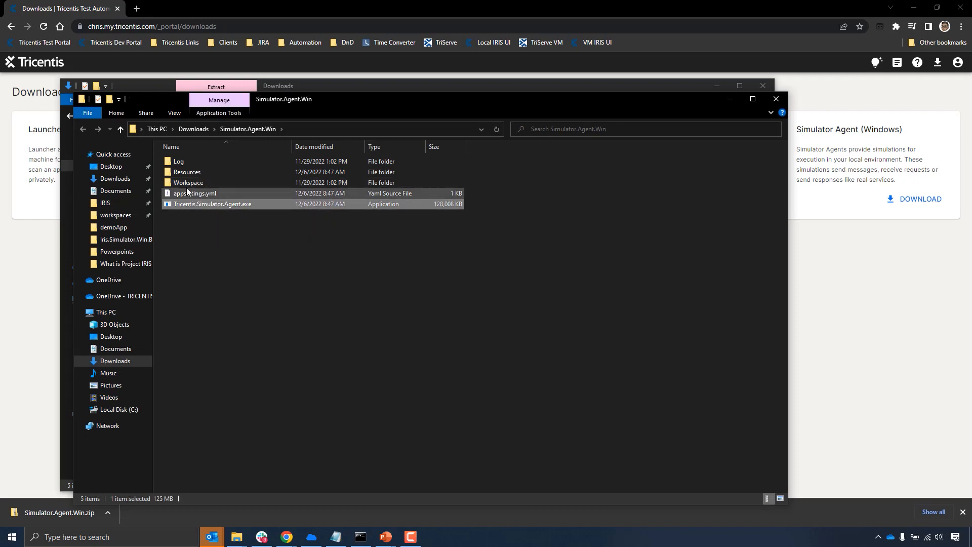
{"action": "double_click", "coordinate": [217, 204]}
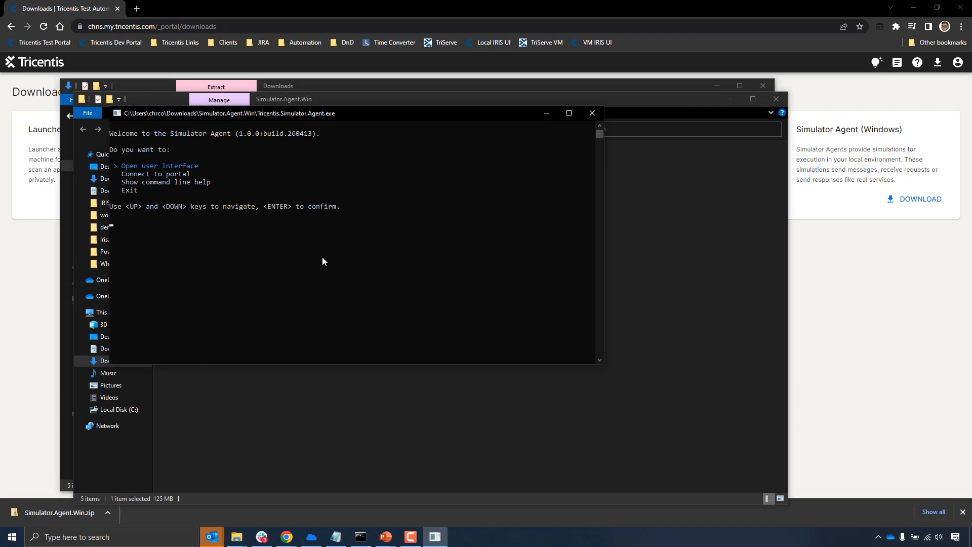
{"action": "key", "text": "Down"}
{"action": "key", "text": "Return"}
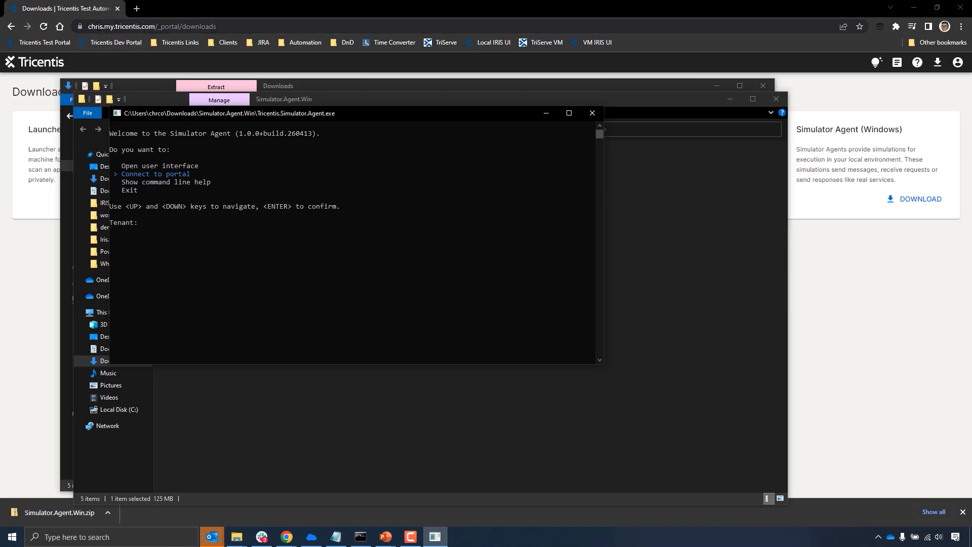
- Copy the tenant name from the portal's web address into the simulator agent's Tenant prompt, and leave the optional Space blank
{"action": "left_click", "coordinate": [98, 26]}
{"action": "left_click", "coordinate": [98, 26]}
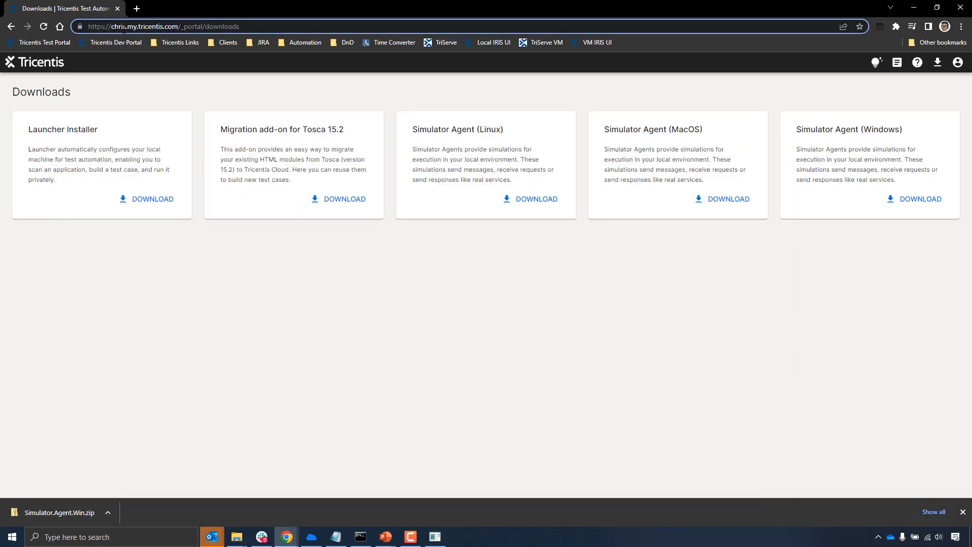
{"action": "left_click_drag", "start_coordinate": [126, 28], "coordinate": [112, 29]}
{"action": "key", "text": "ctrl+c"}
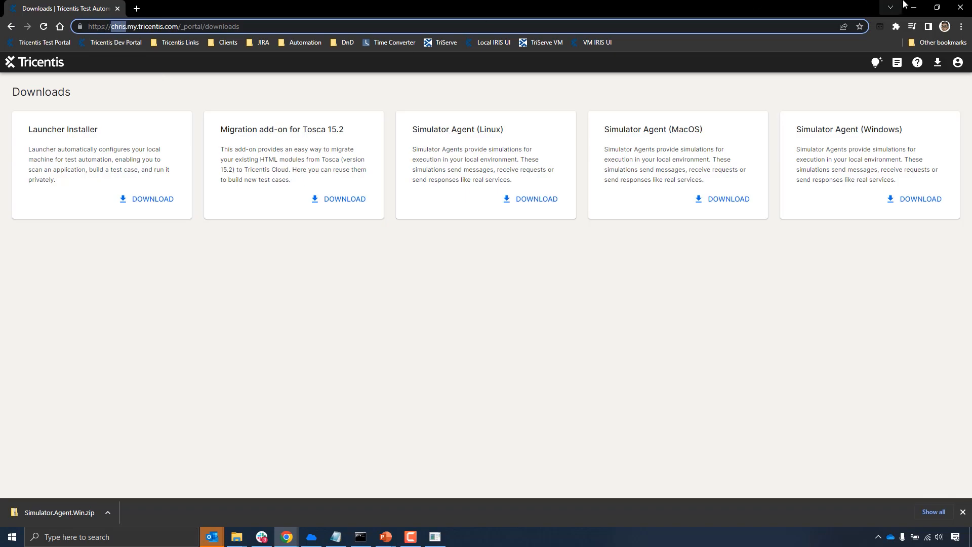
{"action": "key", "text": "alt+Tab"}
{"action": "right_click", "coordinate": [149, 226]}
{"action": "key", "text": "Return"}
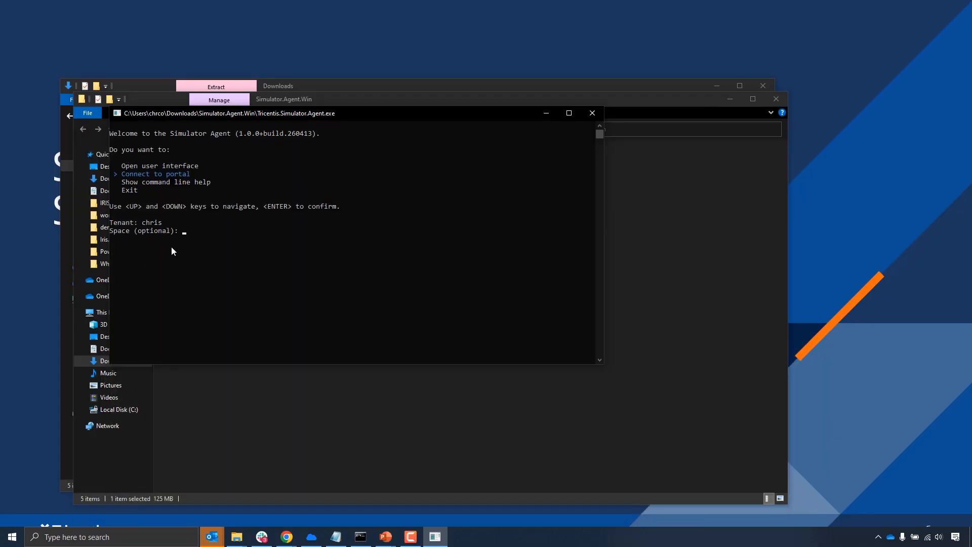
{"action": "key", "text": "Return"}
- Bring up the Tricentis Help Center page "Get the client secret" in the browser
{"action": "left_click", "coordinate": [287, 537]}
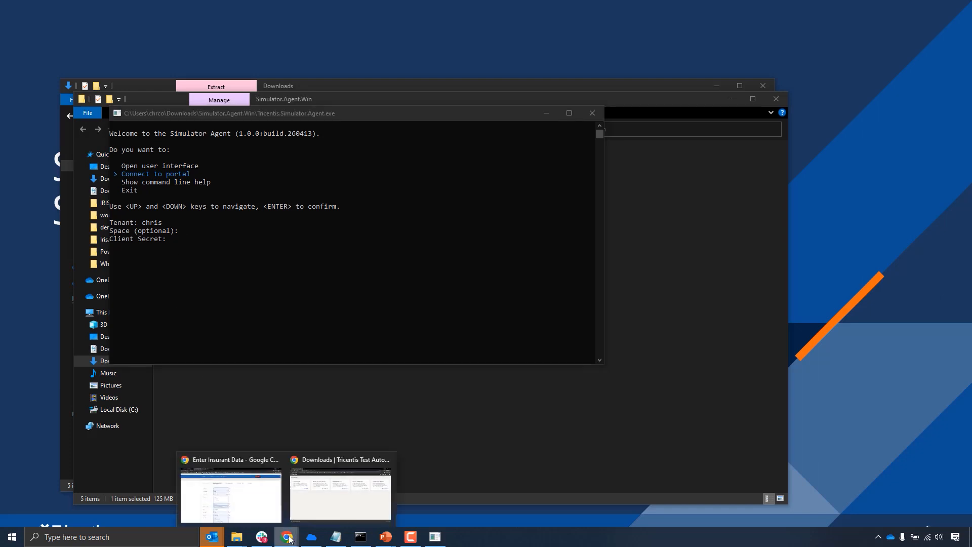
{"action": "left_click", "coordinate": [272, 506]}
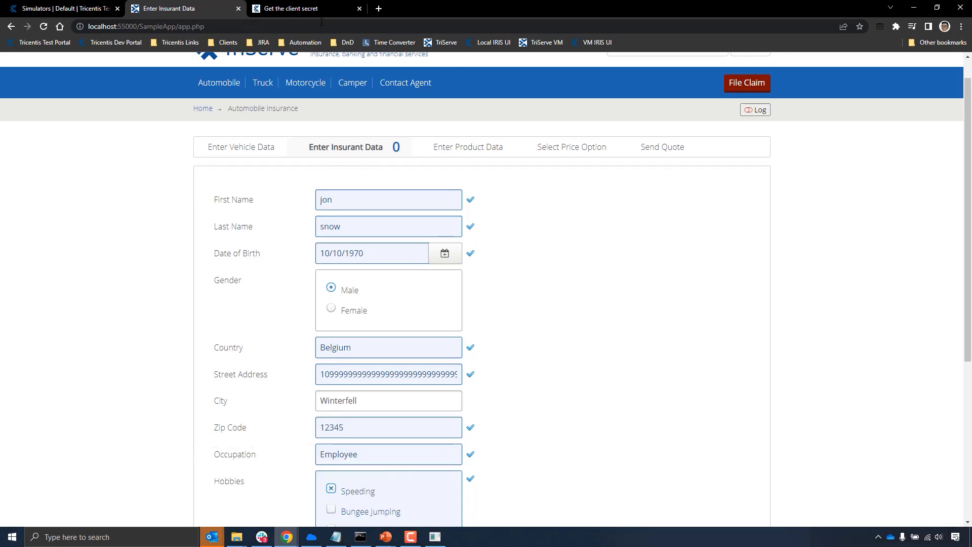
{"action": "left_click", "coordinate": [309, 9]}
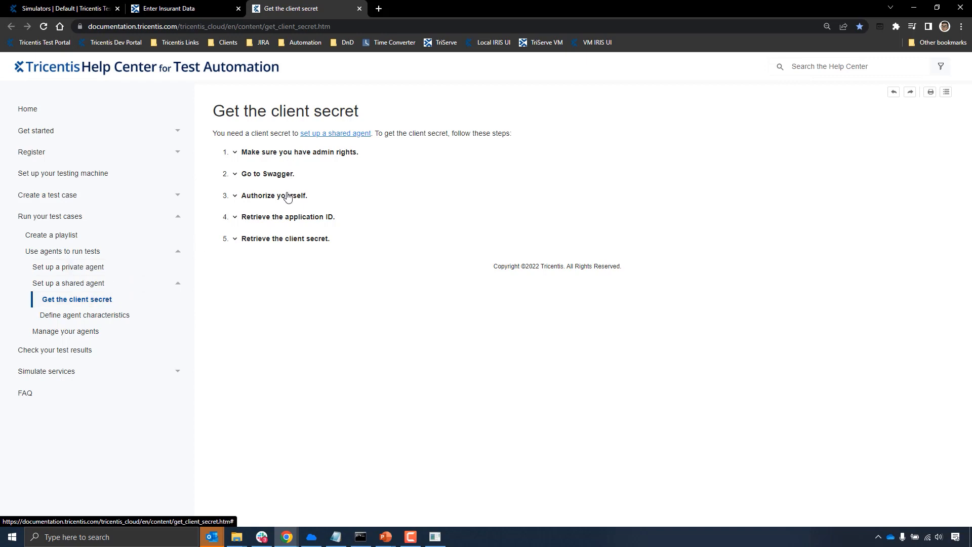
- Fetch the stored client secret, paste it into the simulator agent's Client Secret prompt, and connect the agent to the portal
{"action": "left_click", "coordinate": [337, 545]}
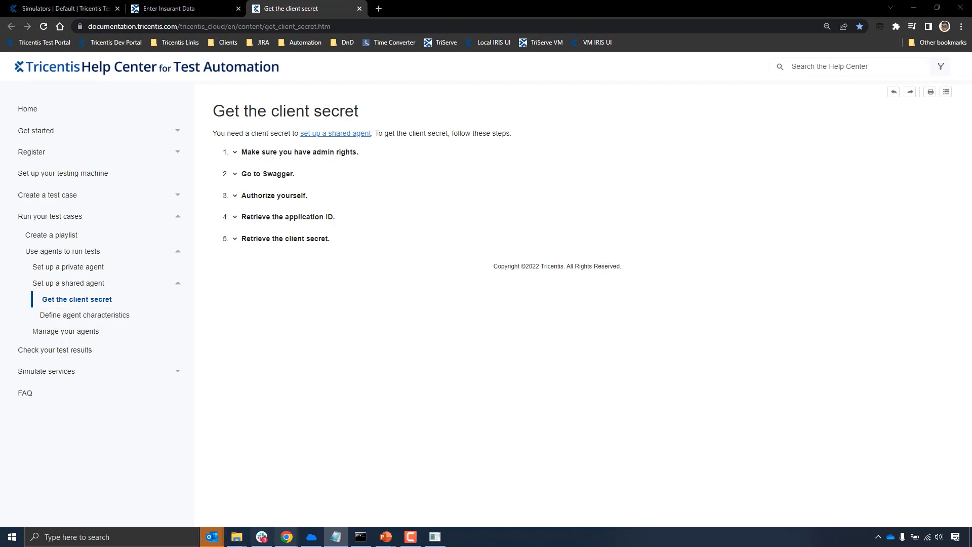
{"action": "left_click", "coordinate": [435, 537]}
{"action": "key", "text": "ctrl+v"}
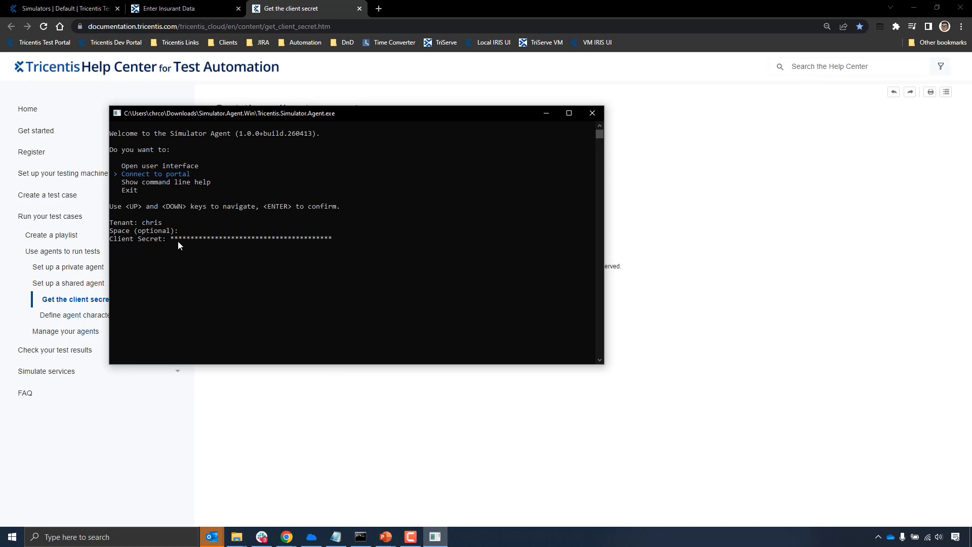
{"action": "key", "text": "Return"}
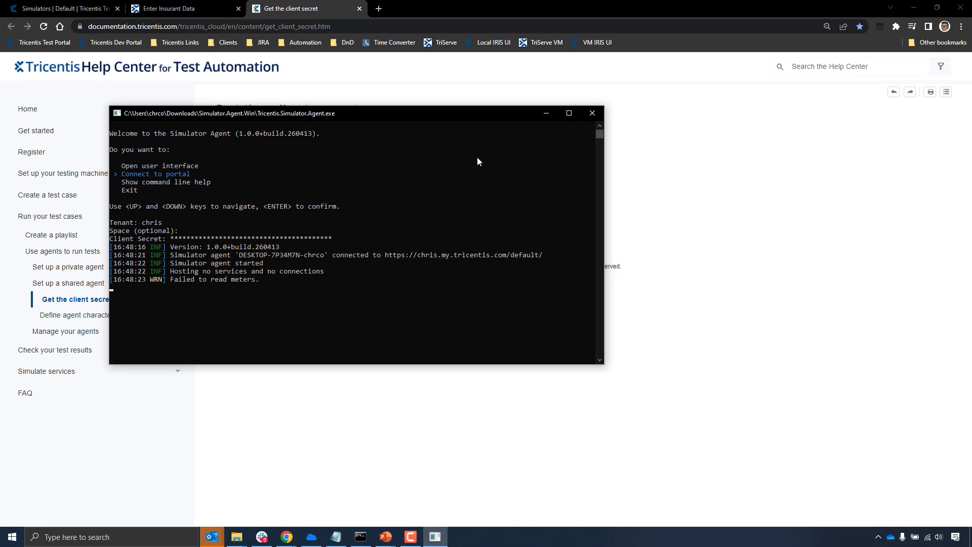
- Minimize the agent console and the help page window, and switch back to the portal's Downloads page
{"action": "left_click", "coordinate": [545, 113]}
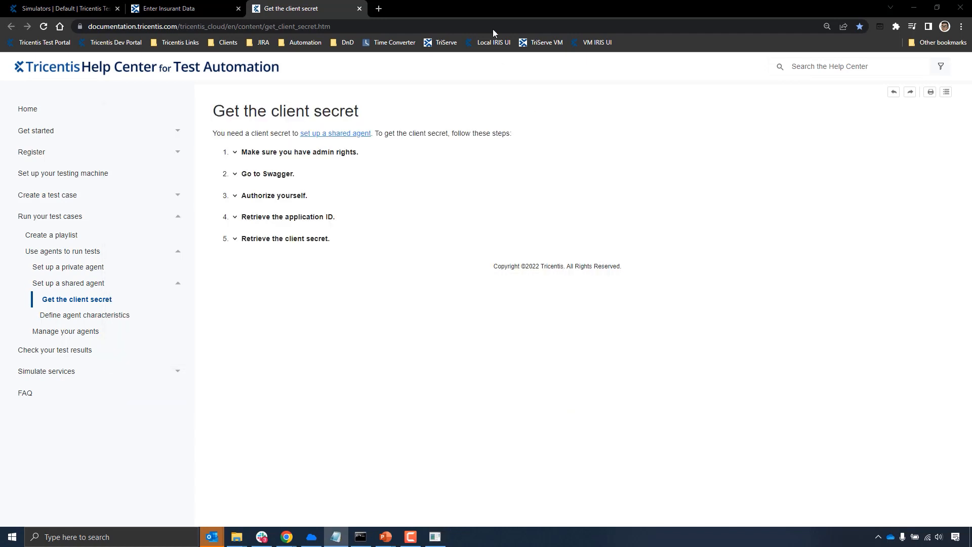
{"action": "left_click", "coordinate": [913, 8]}
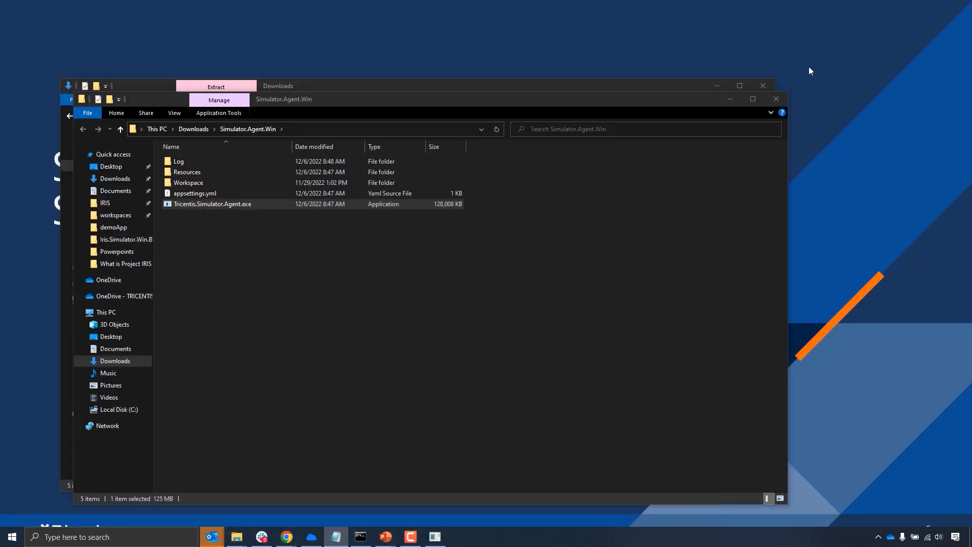
{"action": "mouse_move", "coordinate": [287, 538]}
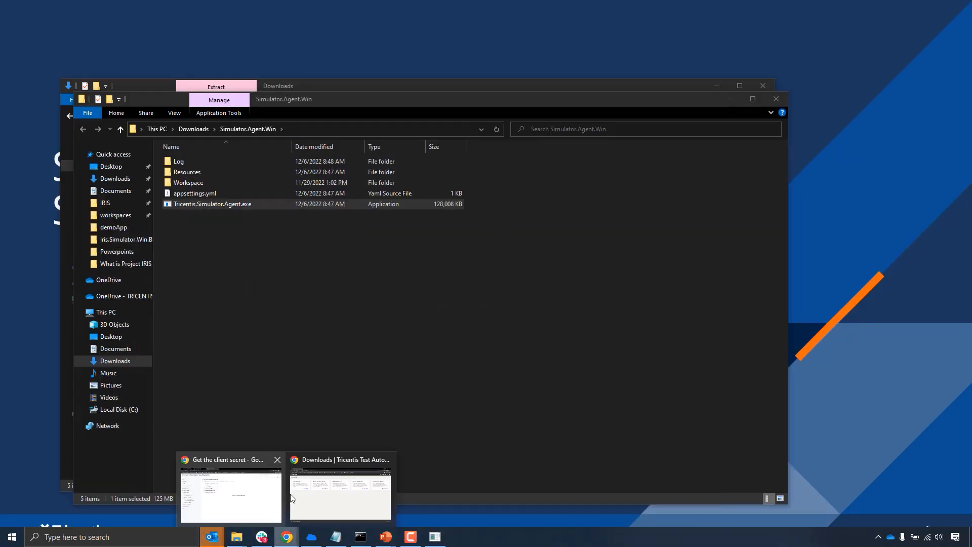
{"action": "left_click", "coordinate": [316, 488]}
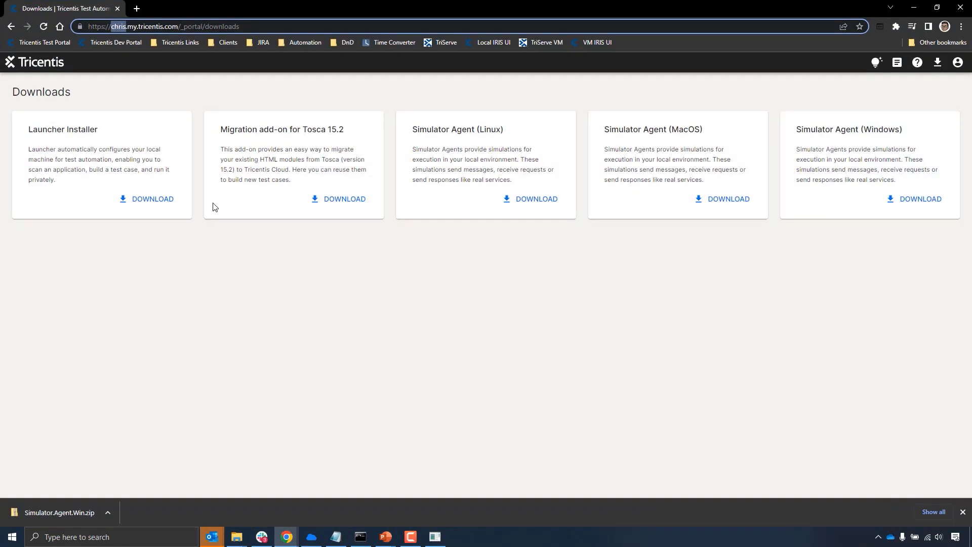
- Open the newly connected simulator agent's inventory from the portal's Simulators list
{"action": "left_click", "coordinate": [45, 63]}
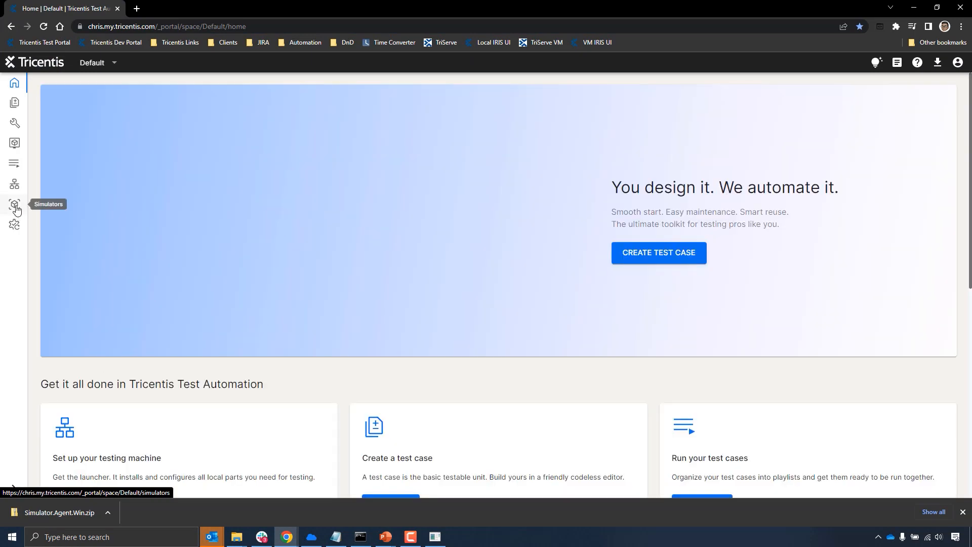
{"action": "left_click", "coordinate": [16, 210]}
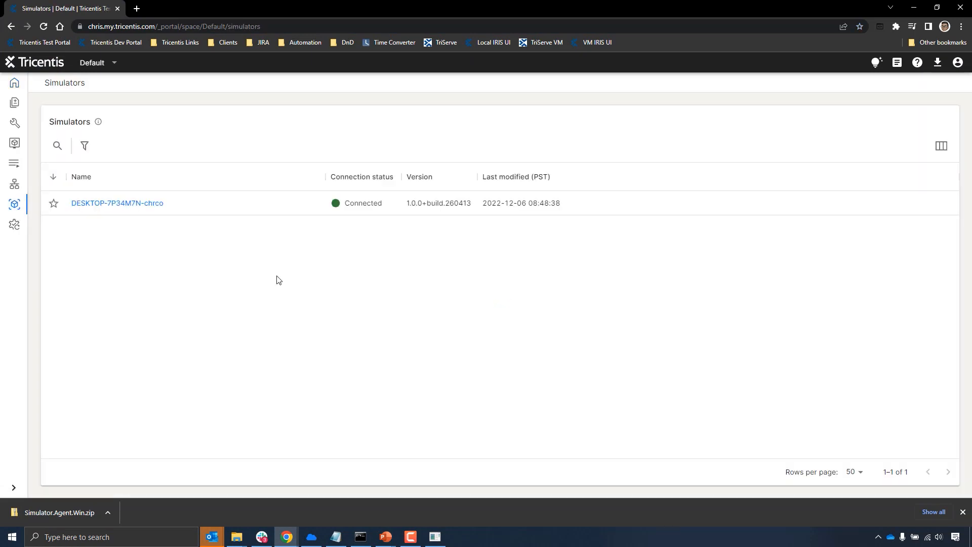
{"action": "left_click", "coordinate": [123, 204]}
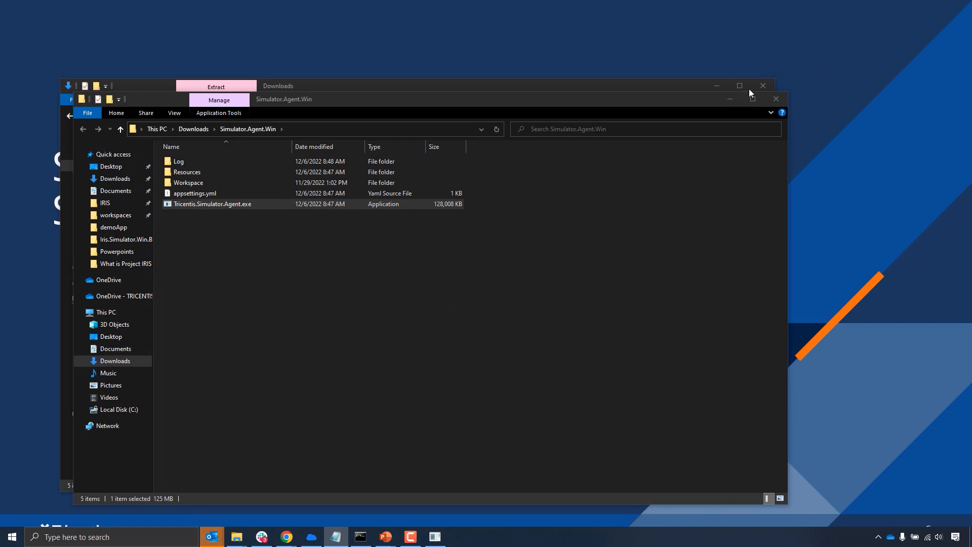
- Close both File Explorer windows and advance the presentation to the slide "Creating your first Simulation"
{"action": "left_click", "coordinate": [776, 99]}
{"action": "left_click", "coordinate": [768, 90]}
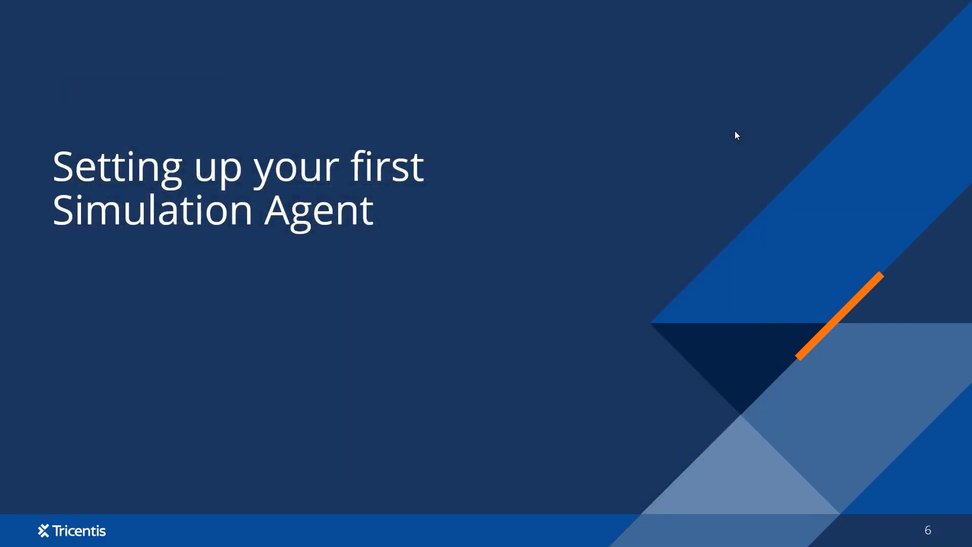
{"action": "left_click", "coordinate": [728, 221]}
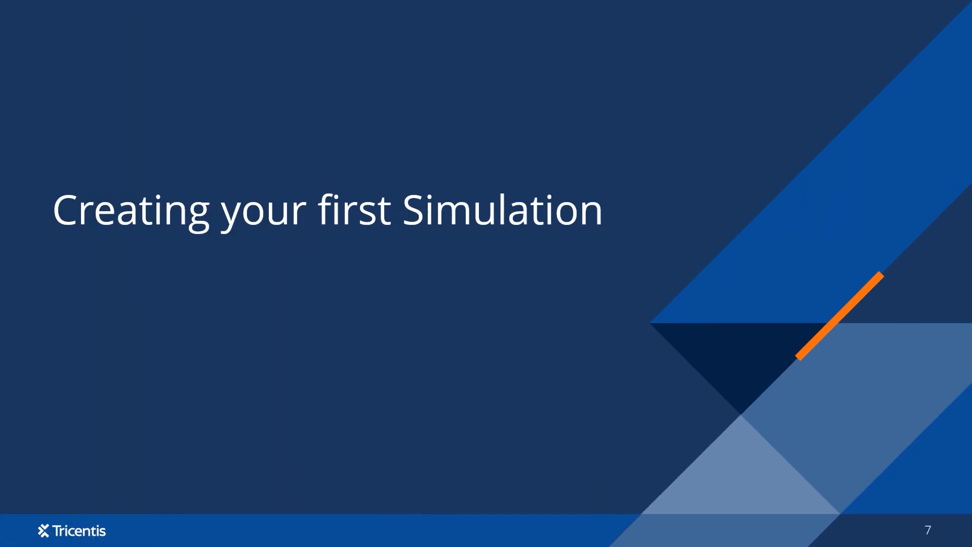
- Switch back to the Tricentis portal in the browser and create a new simulation file in Simulations
{"action": "key", "text": "alt+Tab"}
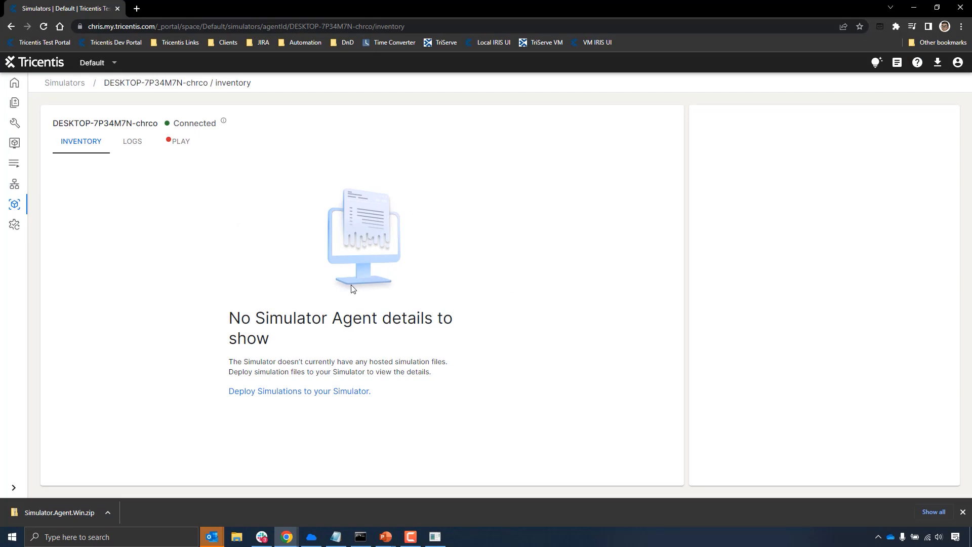
{"action": "left_click", "coordinate": [15, 146]}
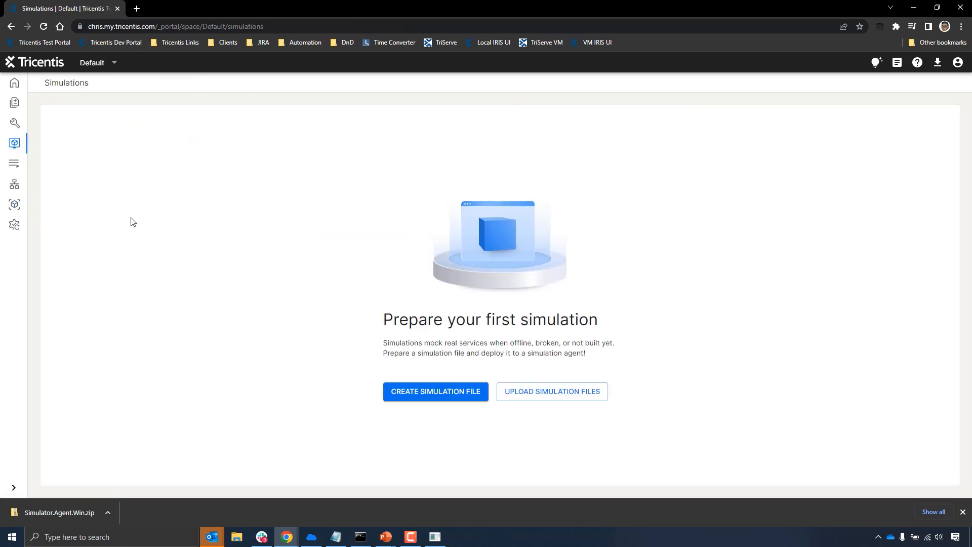
{"action": "left_click", "coordinate": [415, 395]}
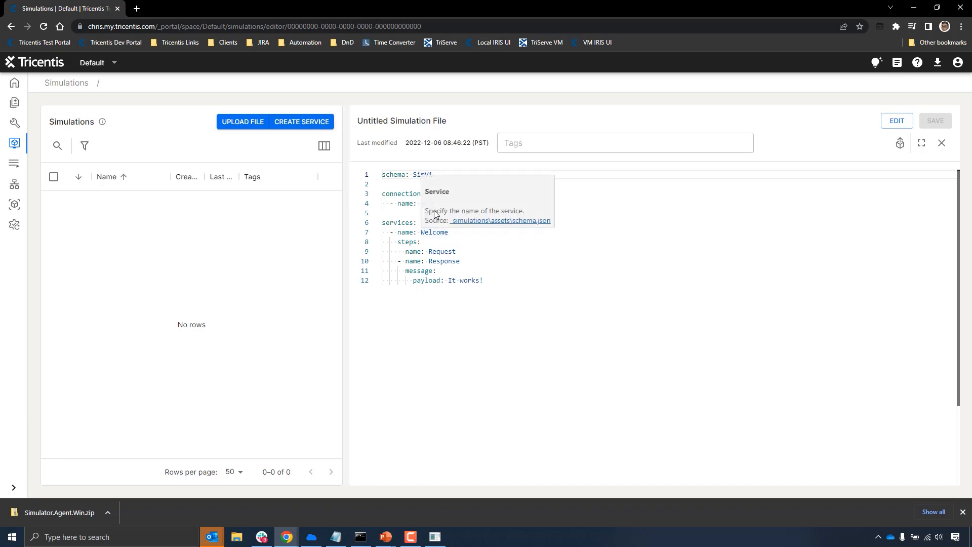
- Put the untitled simulation file into edit mode and name it "Hello world.yml"
{"action": "mouse_move", "coordinate": [422, 204]}
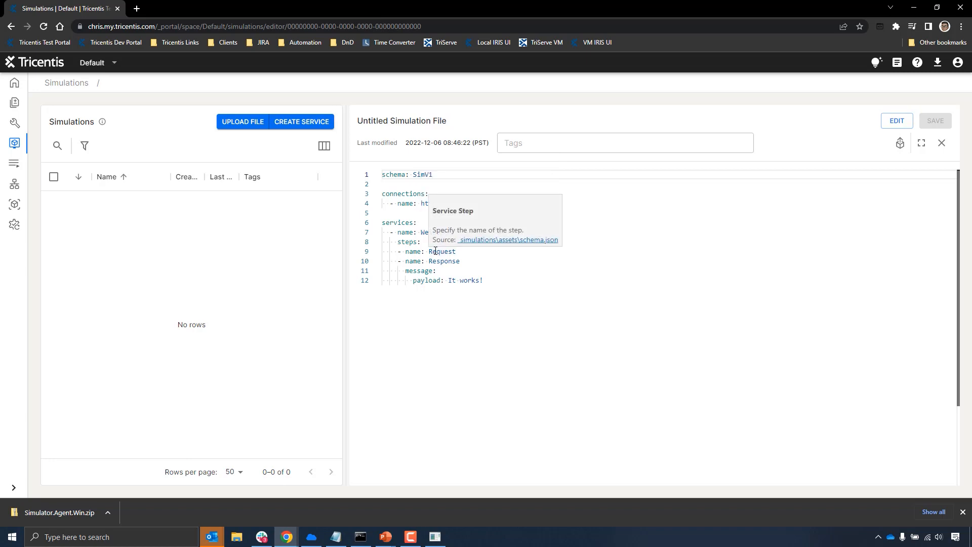
{"action": "mouse_move", "coordinate": [449, 282]}
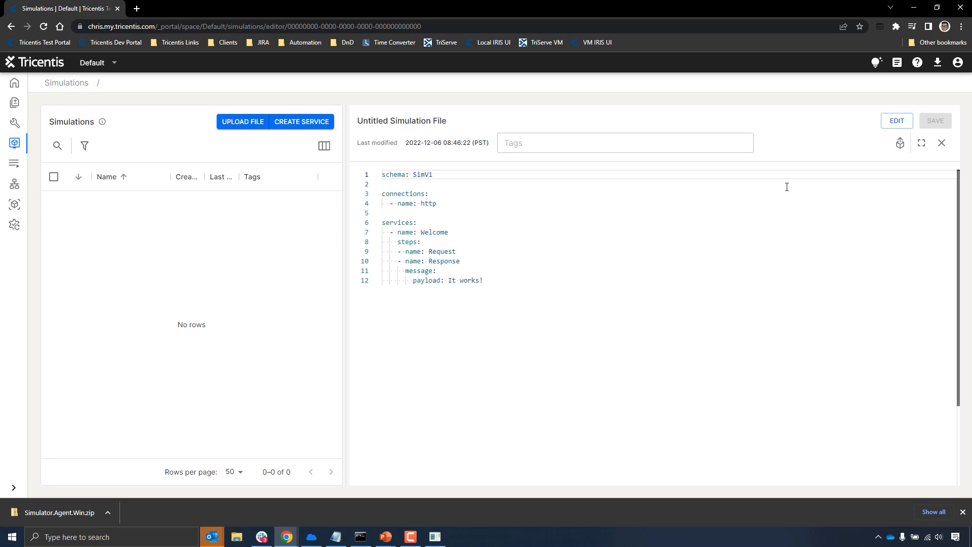
{"action": "left_click", "coordinate": [896, 121]}
{"action": "left_click", "coordinate": [425, 124]}
{"action": "type", "text": "He"}
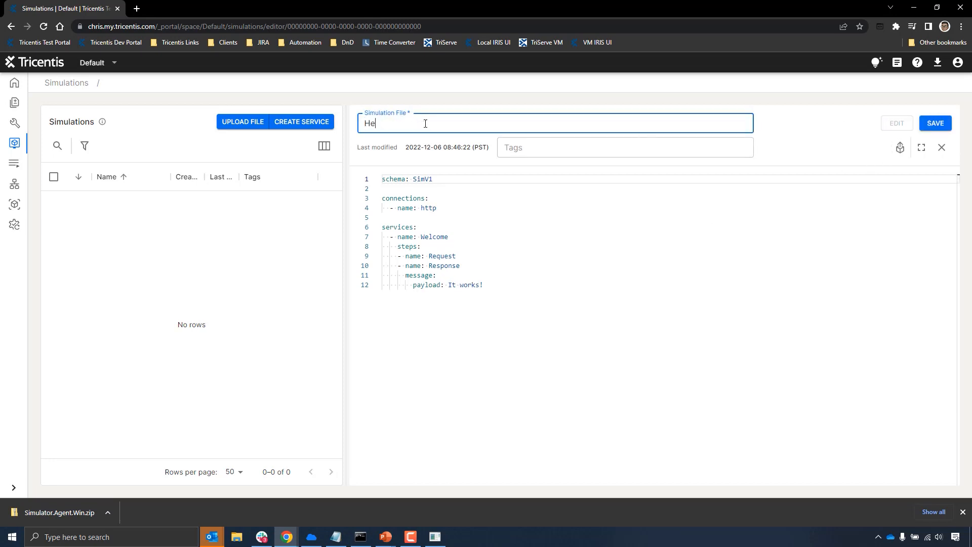
{"action": "type", "text": "llo world.yml"}
{"action": "left_click", "coordinate": [502, 237]}
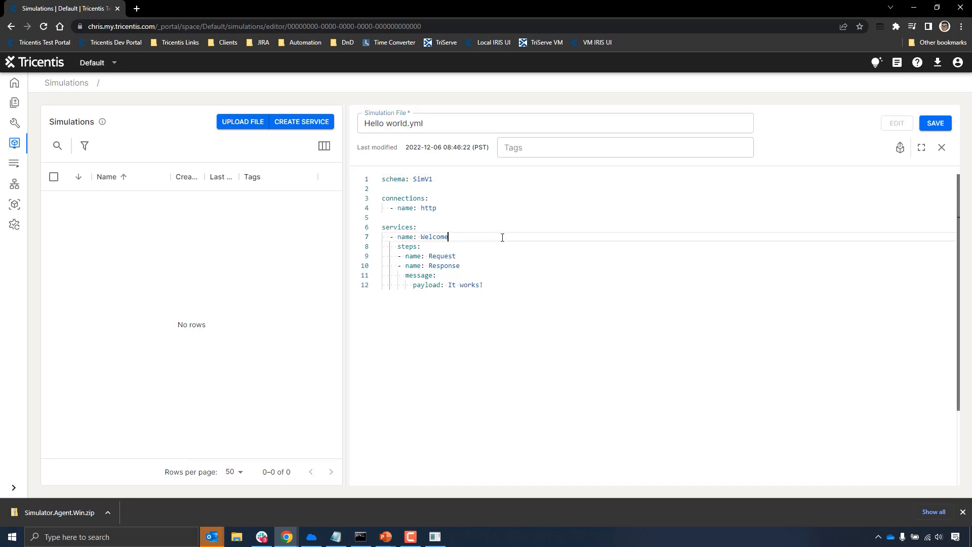
- Add a port property with the value 7777 under the http connection in the simulation file
{"action": "left_click", "coordinate": [443, 208]}
{"action": "key", "text": "Return"}
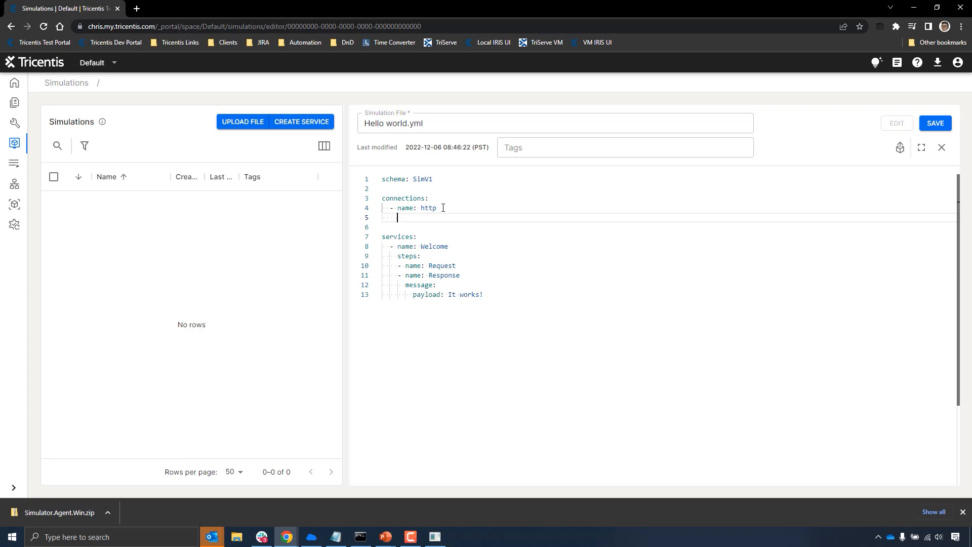
{"action": "type", "text": "p"}
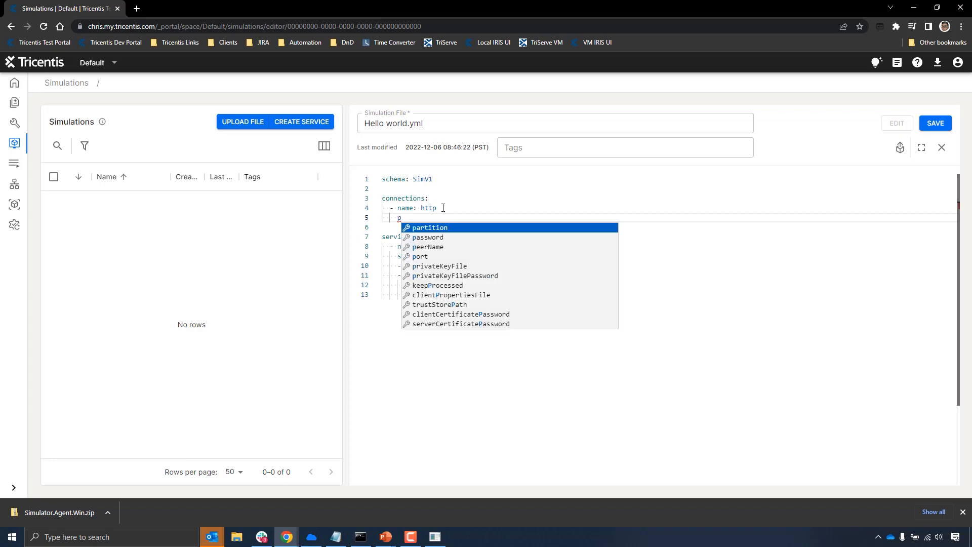
{"action": "left_click", "coordinate": [424, 257]}
{"action": "mouse_move", "coordinate": [406, 218]}
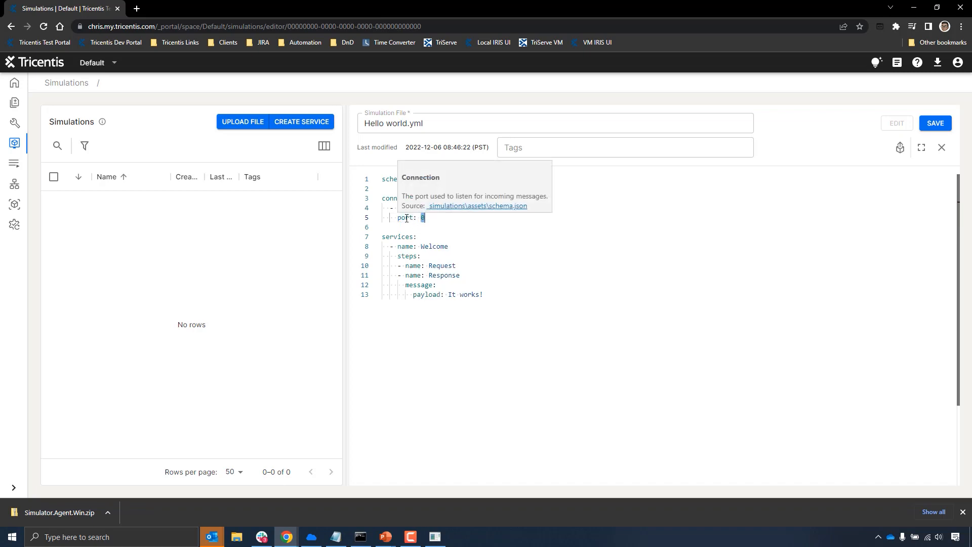
{"action": "key", "text": "BackSpace"}
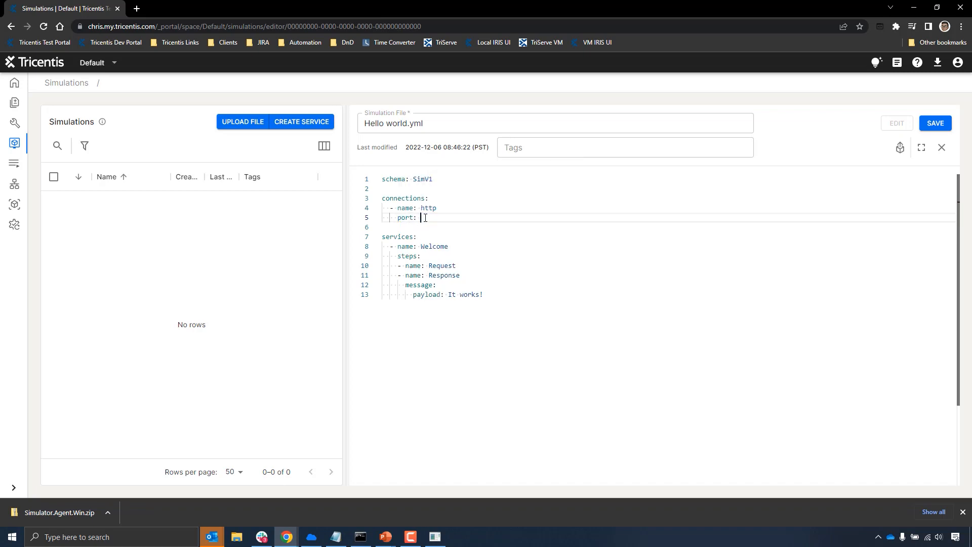
{"action": "type", "text": "7777"}
{"action": "left_click", "coordinate": [462, 238]}
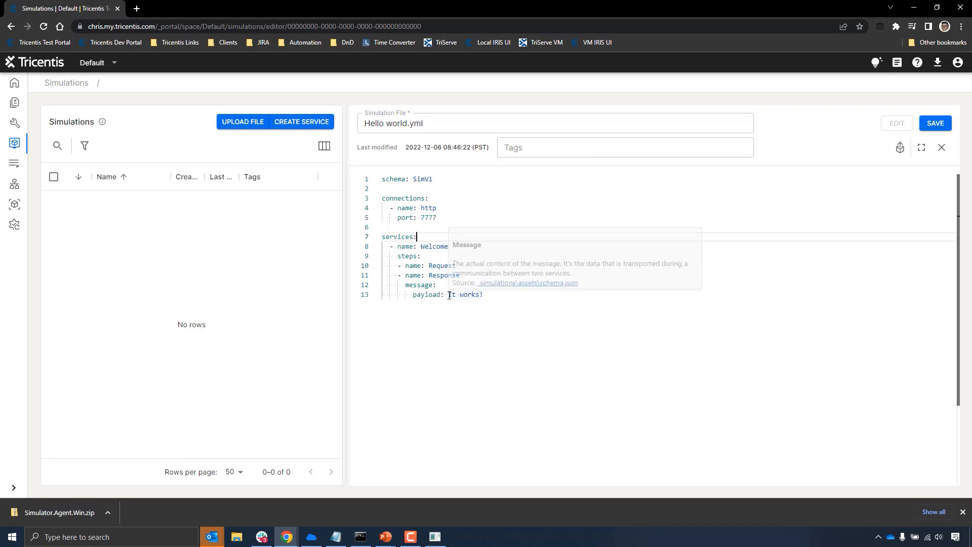
- Replace the Response message payload with "hello world" and save the simulation file
{"action": "left_click_drag", "start_coordinate": [448, 294], "coordinate": [481, 295]}
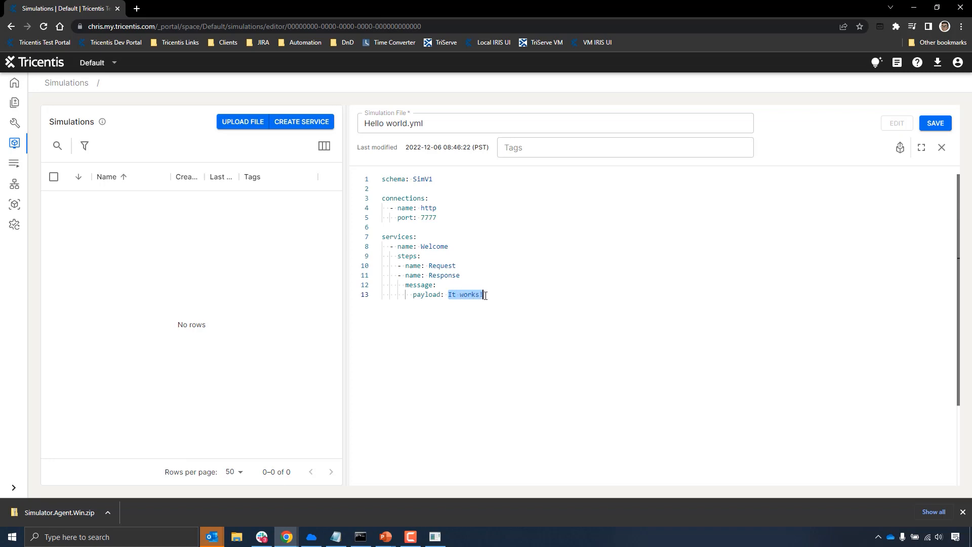
{"action": "type", "text": "hel"}
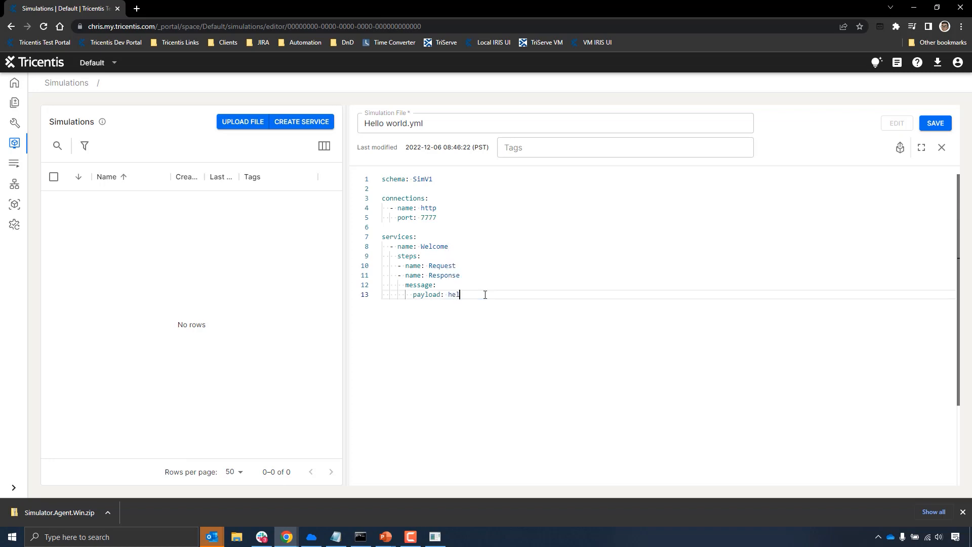
{"action": "type", "text": "lo world"}
{"action": "left_click", "coordinate": [935, 123]}
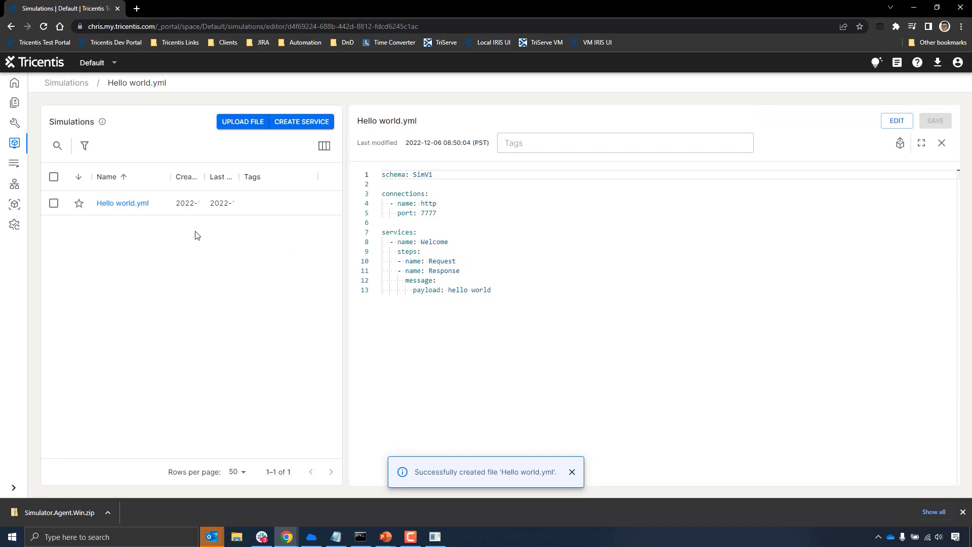
- Deploy Hello world.yml to the connected desktop simulator
{"action": "right_click", "coordinate": [127, 209]}
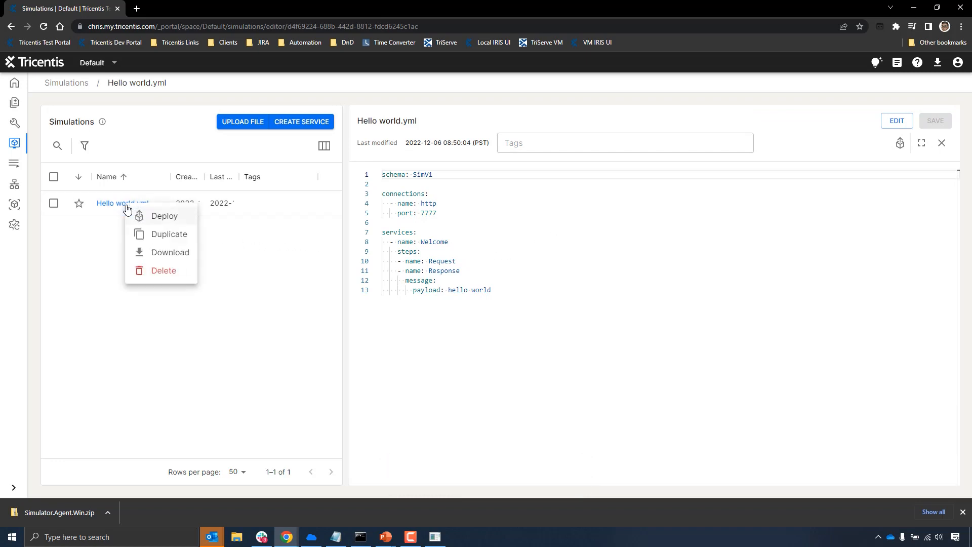
{"action": "left_click", "coordinate": [150, 218]}
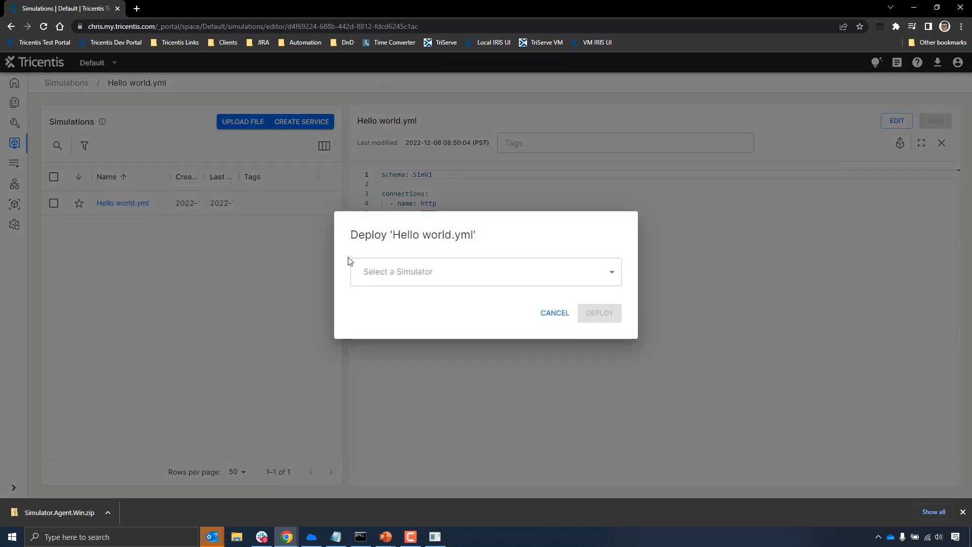
{"action": "left_click", "coordinate": [427, 275]}
{"action": "left_click", "coordinate": [428, 302]}
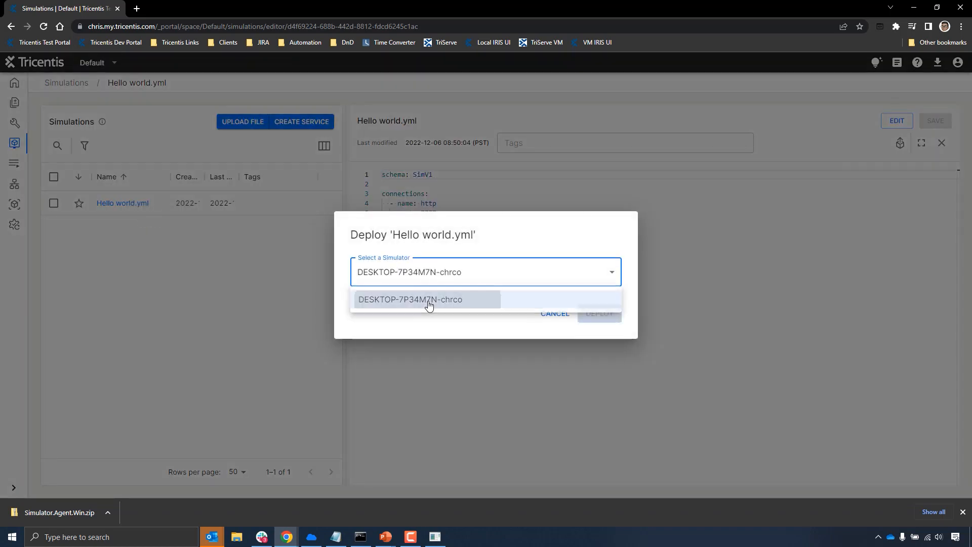
{"action": "left_click", "coordinate": [602, 315]}
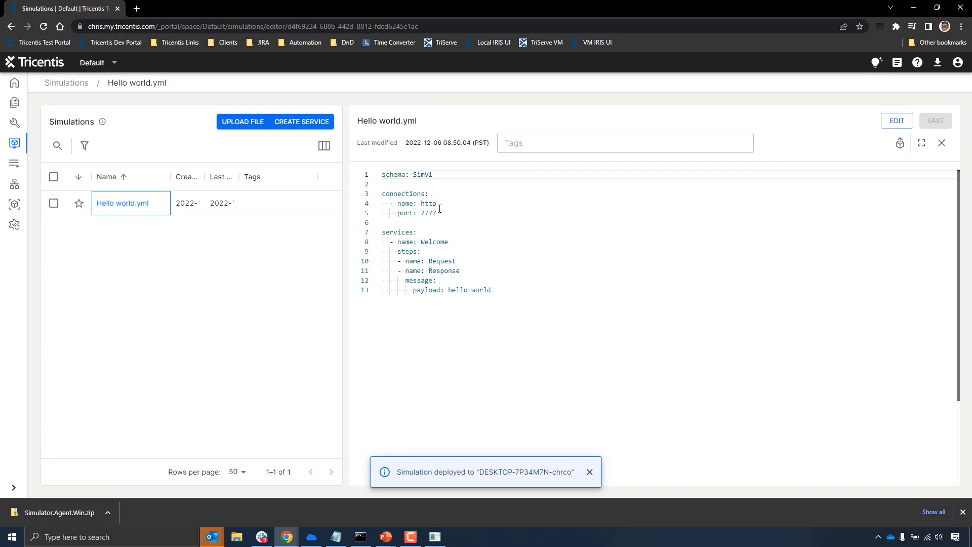
- Open the deployed Hello world.yml in the connected simulator's inventory and examine its port and contents
{"action": "left_click_drag", "start_coordinate": [437, 213], "coordinate": [413, 213]}
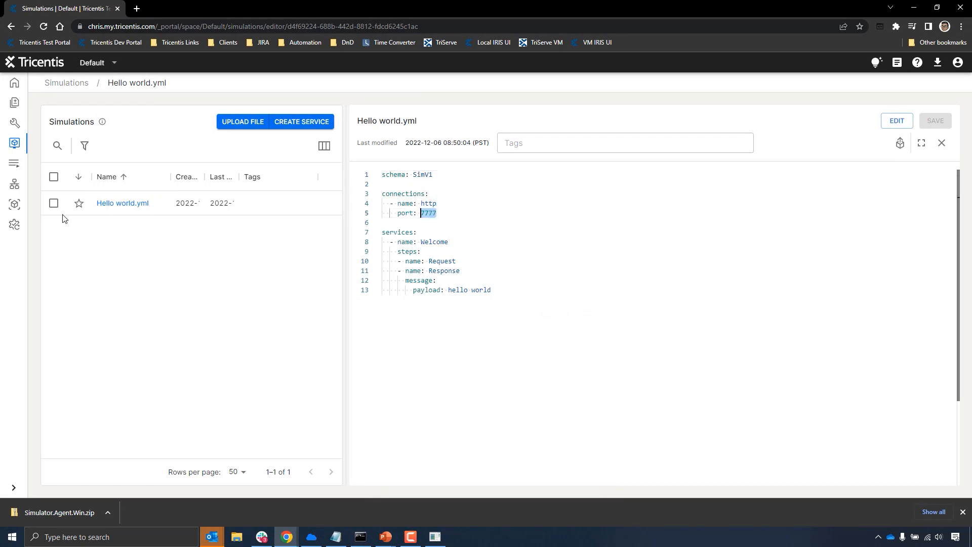
{"action": "left_click", "coordinate": [14, 204]}
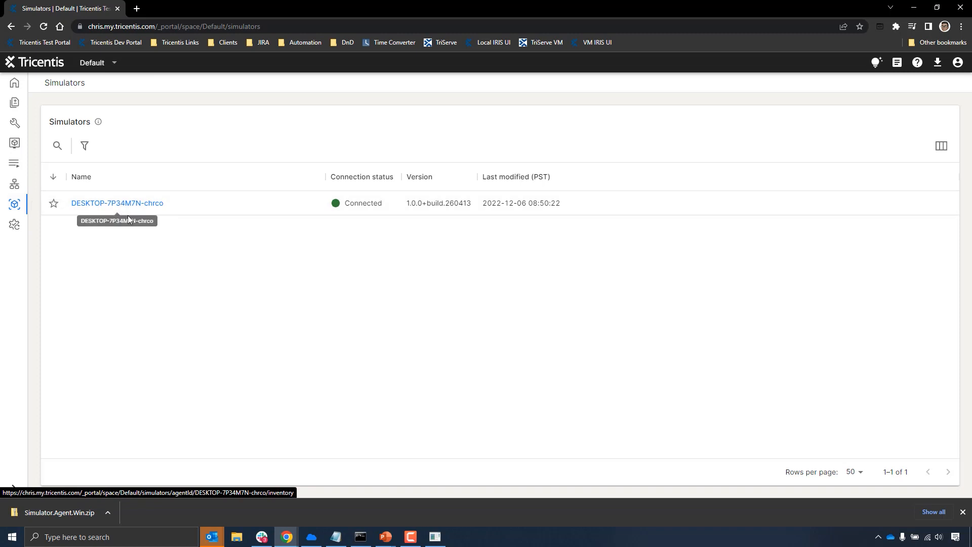
{"action": "left_click", "coordinate": [132, 205]}
{"action": "left_click", "coordinate": [124, 228]}
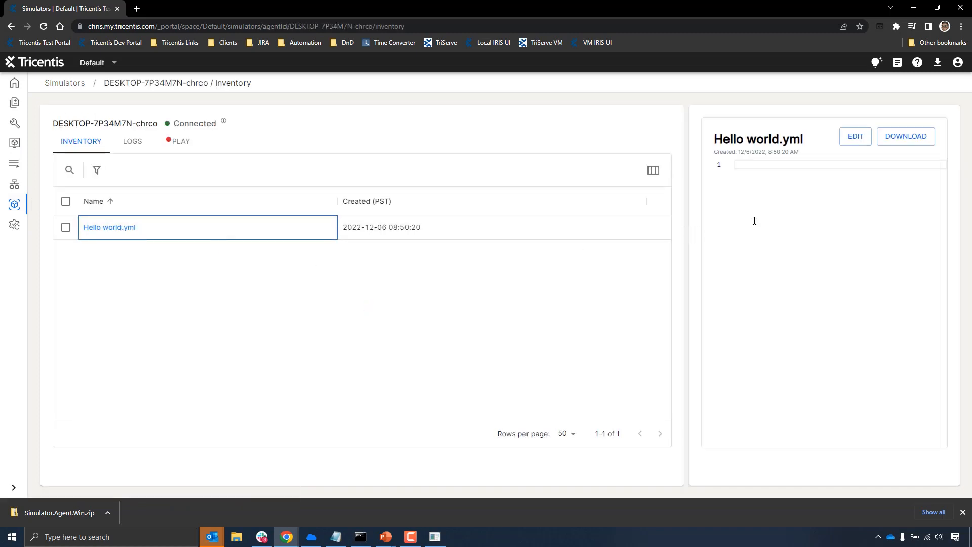
{"action": "mouse_move", "coordinate": [788, 203]}
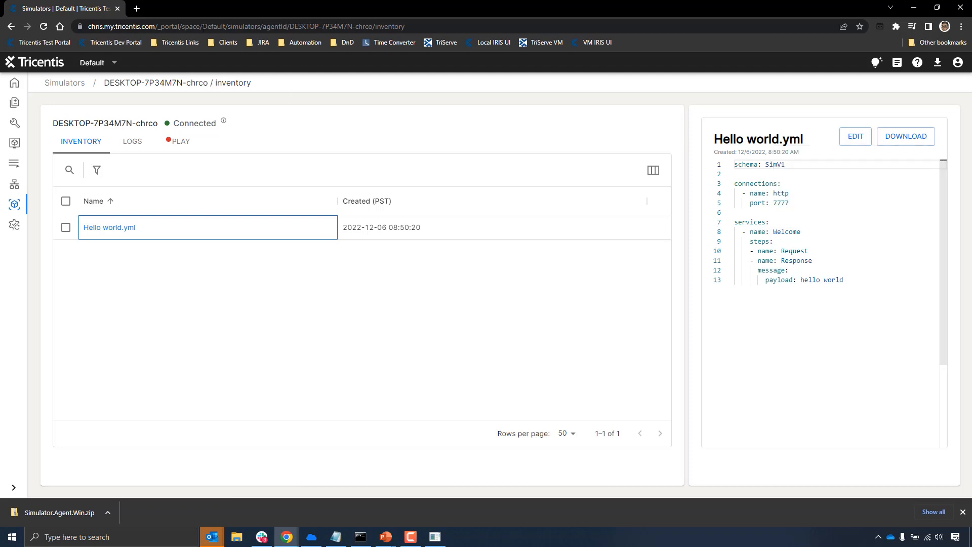
- Load localhost:7777 in the browser to check the simulated response, then minimize the browser to return to the presentation
{"action": "left_click_drag", "start_coordinate": [405, 26], "coordinate": [59, 28]}
{"action": "type", "text": "local"}
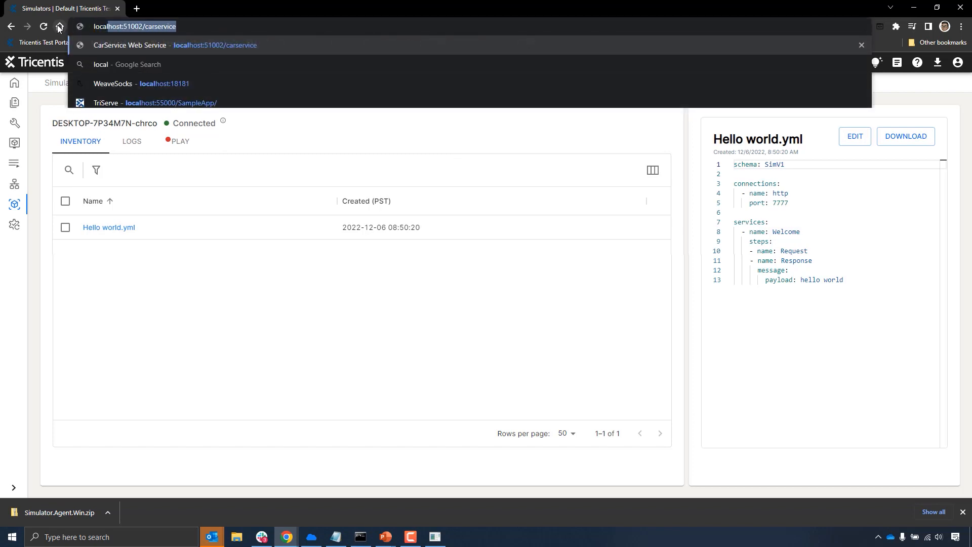
{"action": "type", "text": "host:510"}
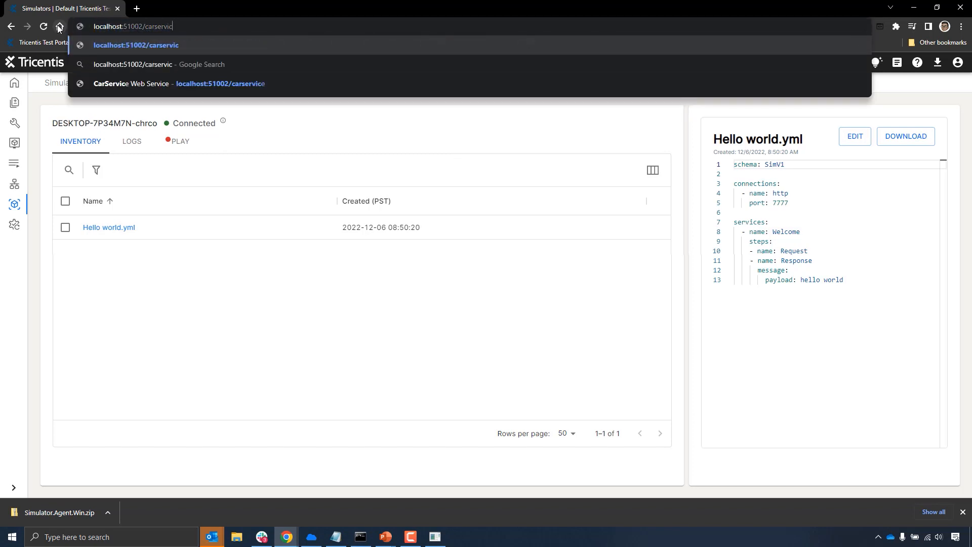
{"action": "key", "text": "BackSpace"}
{"action": "key", "text": "BackSpace"}
{"action": "key", "text": "BackSpace"}
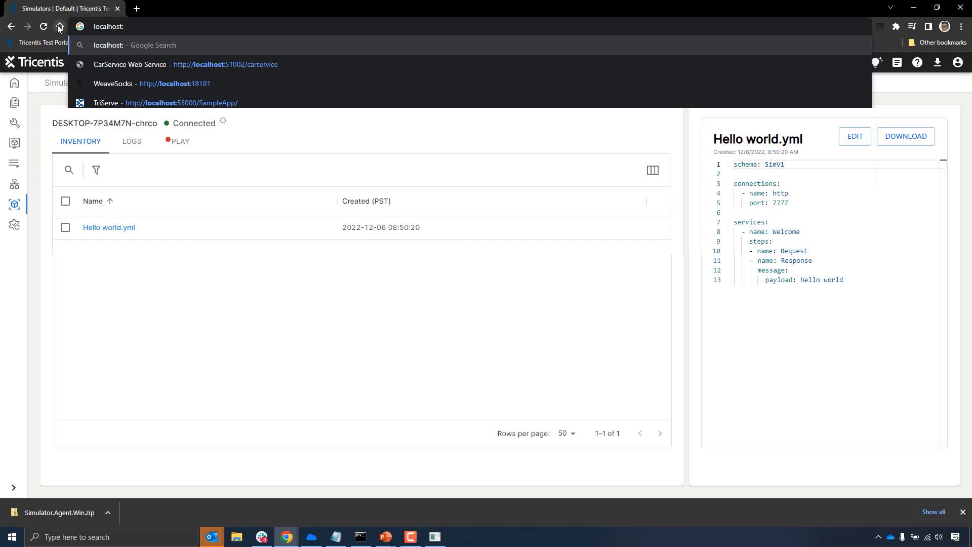
{"action": "type", "text": "7777"}
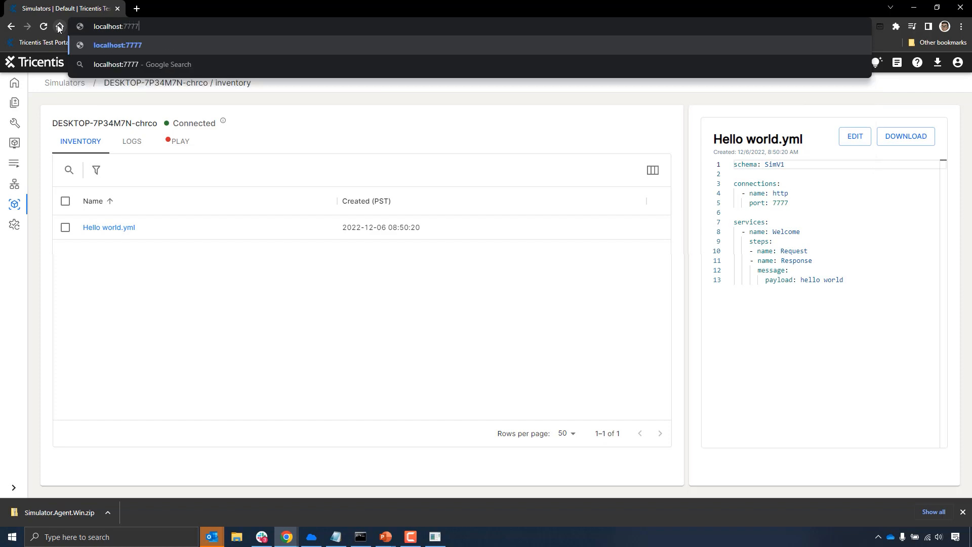
{"action": "key", "text": "Return"}
{"action": "scroll", "coordinate": [250, 262], "scroll_direction": "up", "scroll_amount": 7}
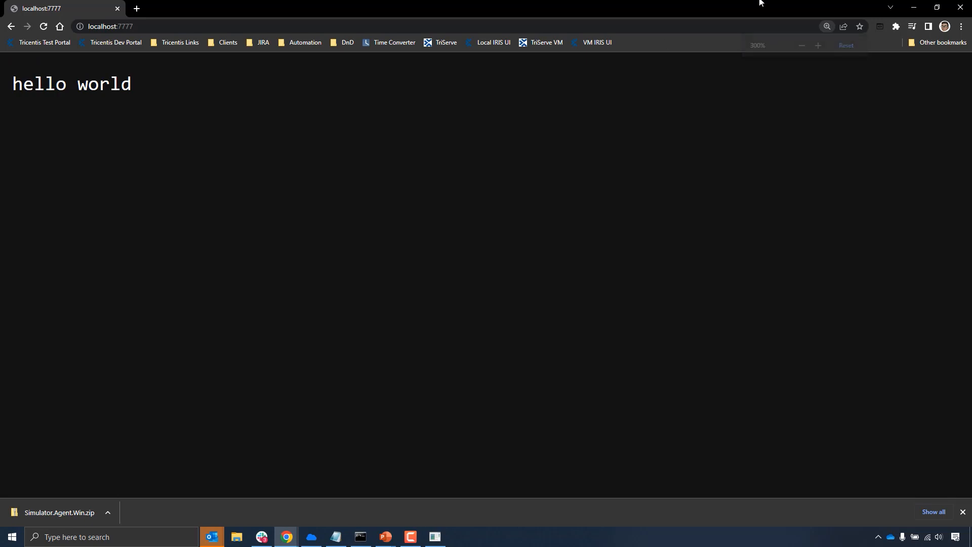
{"action": "left_click", "coordinate": [923, 6]}
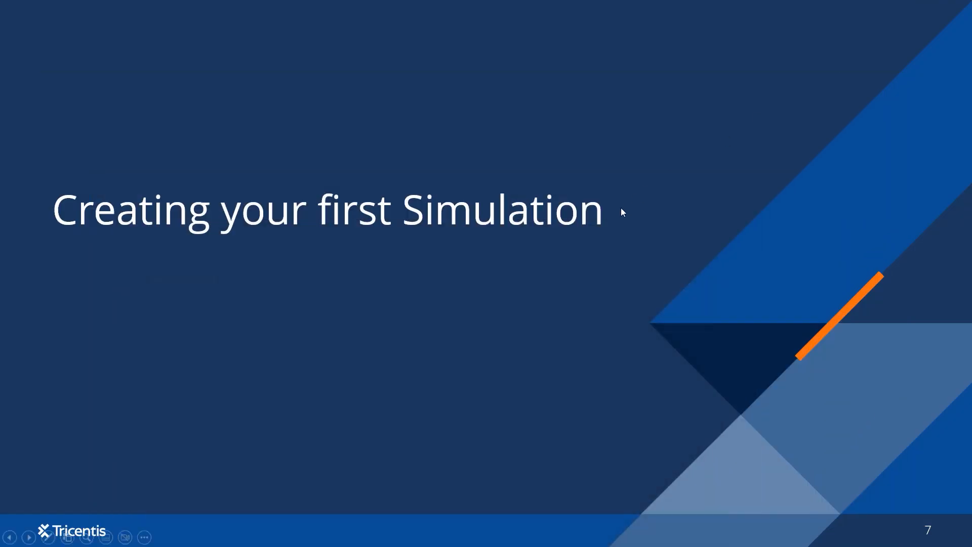